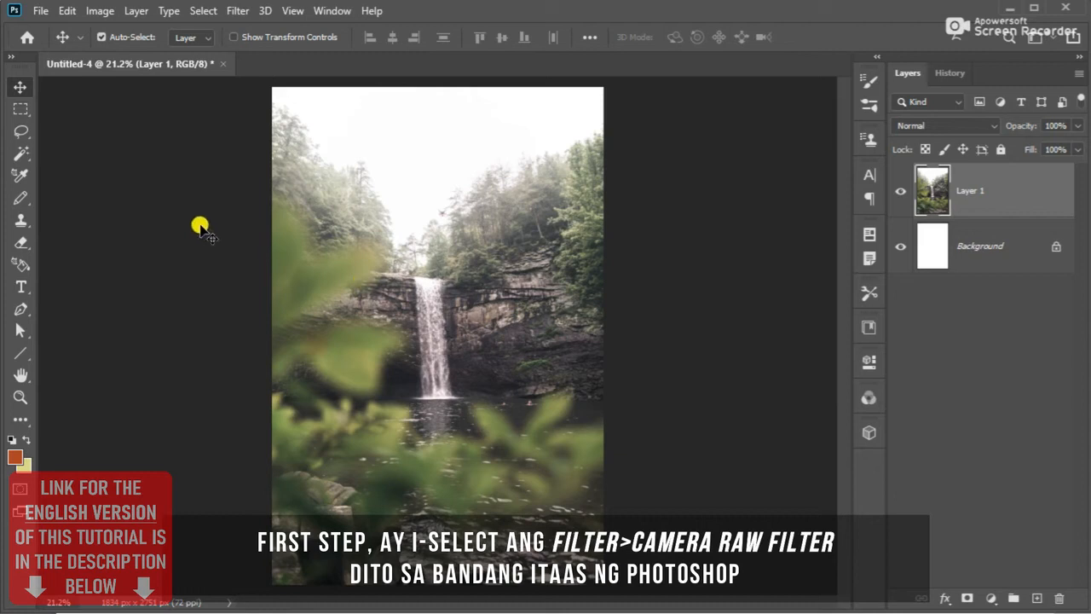
# Step: Open the Camera Raw Filter on the waterfall photo and set Vibrance +76, Saturation +38, Dehaze +18 and Clarity +12
pyautogui.click(243, 13)
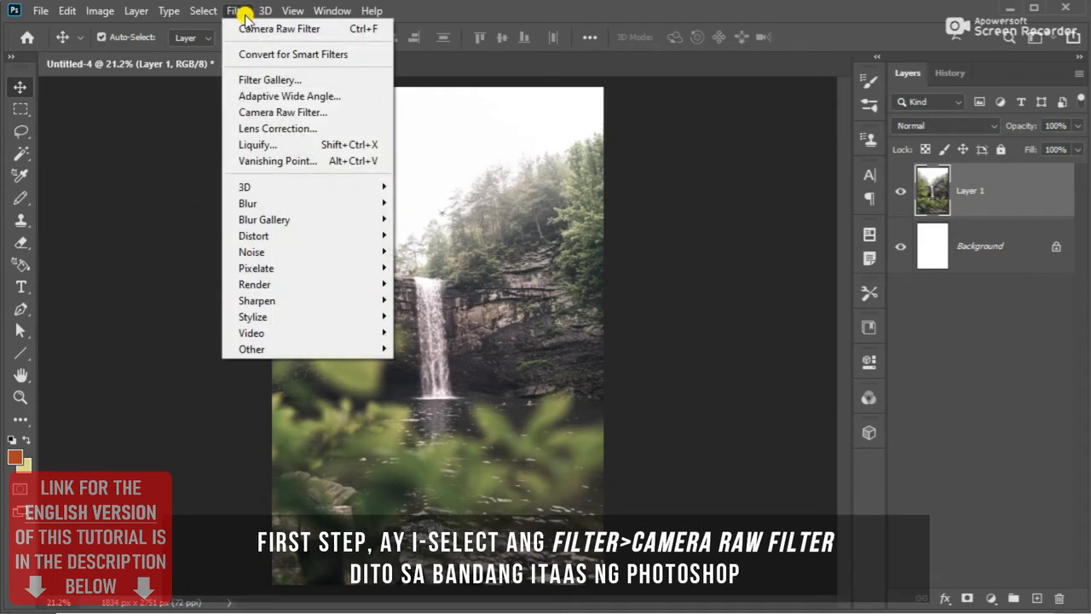
pyautogui.click(265, 112)
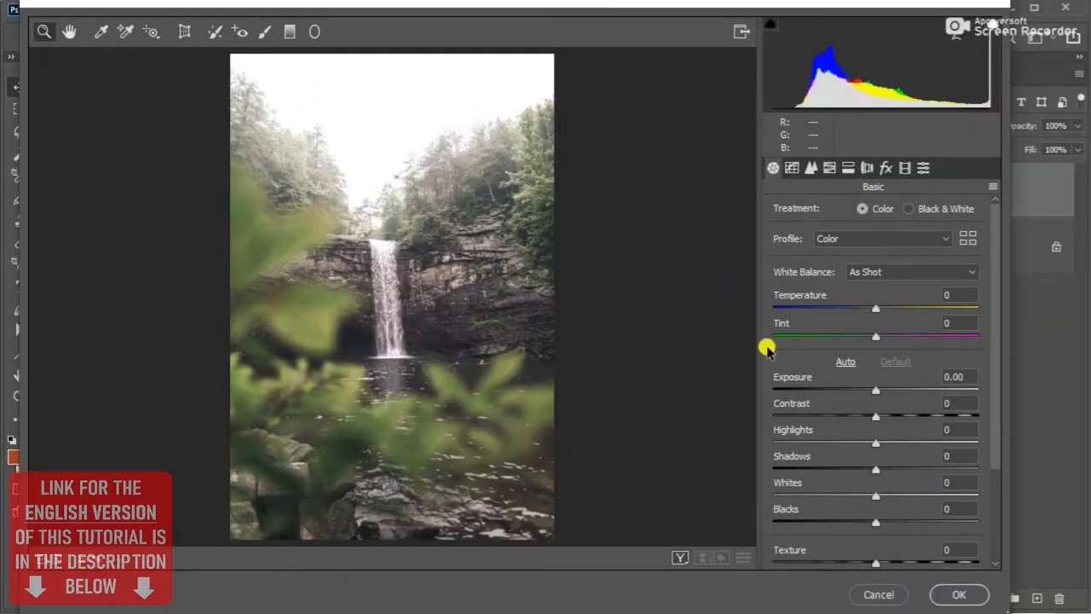
pyautogui.scroll(-4, 929, 439)
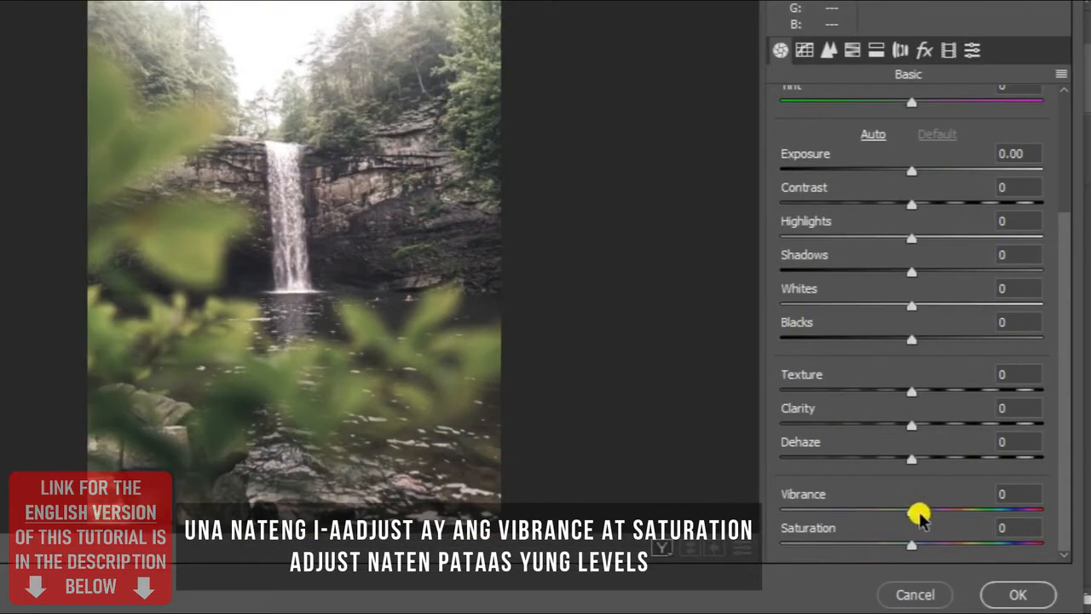
pyautogui.moveTo(919, 513); pyautogui.dragTo(1011, 509)
pyautogui.moveTo(911, 550); pyautogui.dragTo(959, 553)
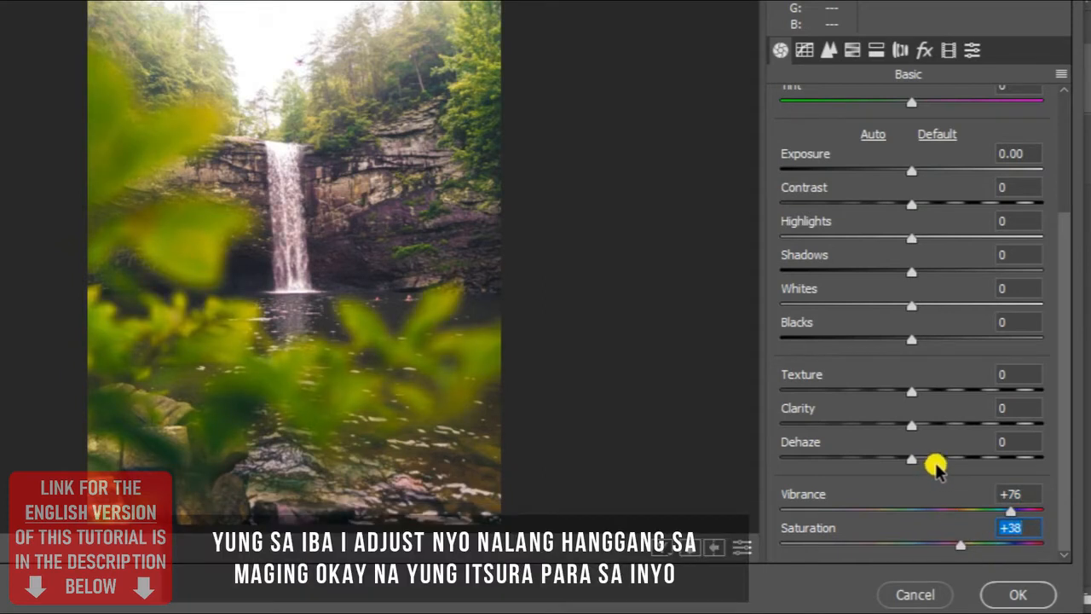
pyautogui.moveTo(911, 458); pyautogui.dragTo(934, 461)
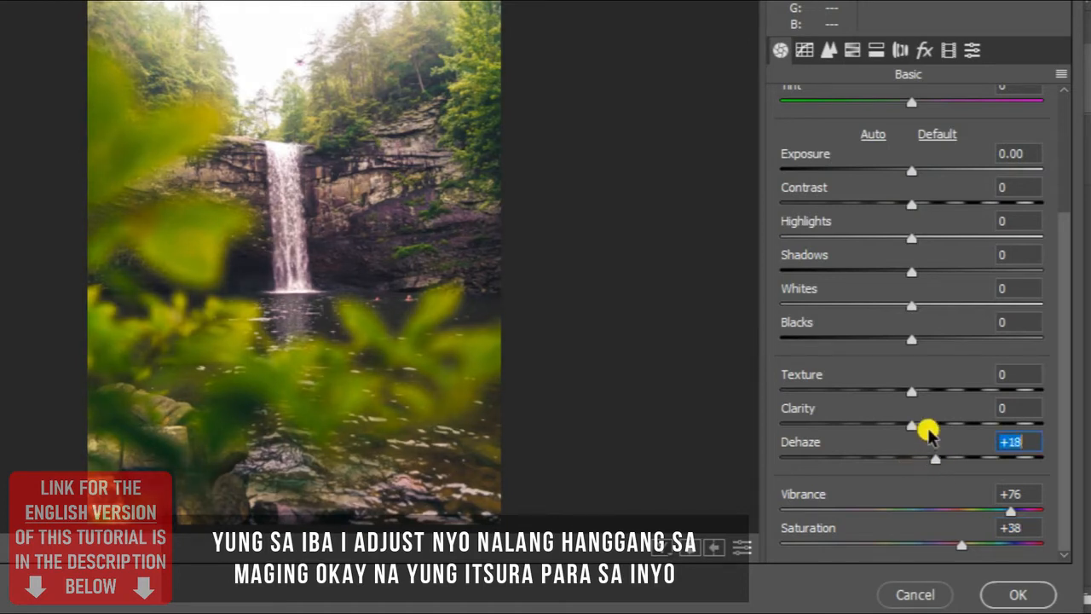
pyautogui.moveTo(913, 424); pyautogui.dragTo(934, 432)
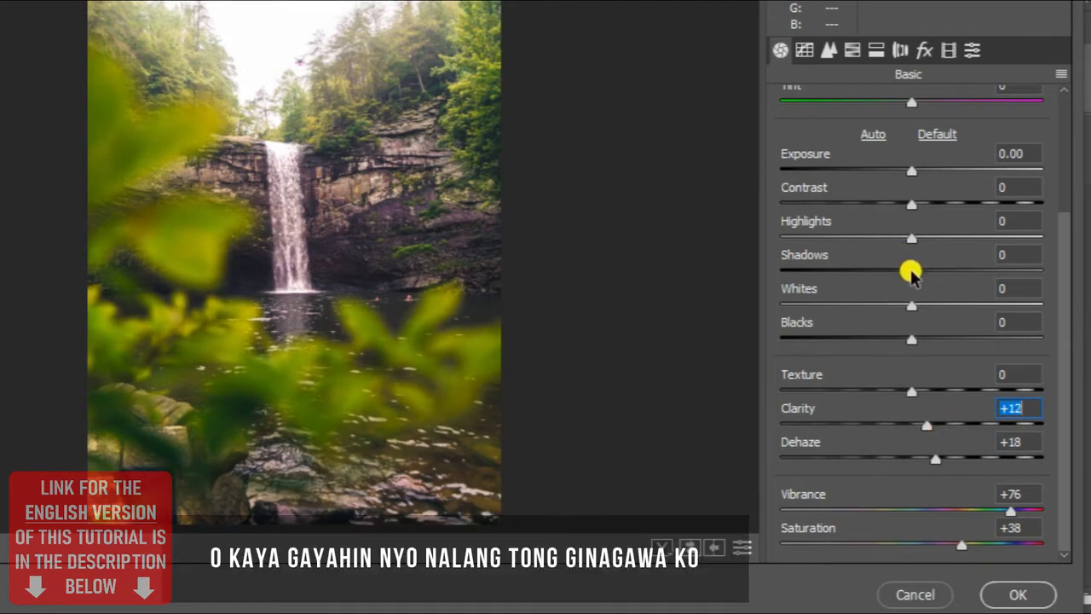
# Step: Set Contrast to +48, Highlights to -84 and Whites to -37 with Exposure at 0.00, and apply the Camera Raw Filter
pyautogui.moveTo(908, 239); pyautogui.dragTo(818, 234)
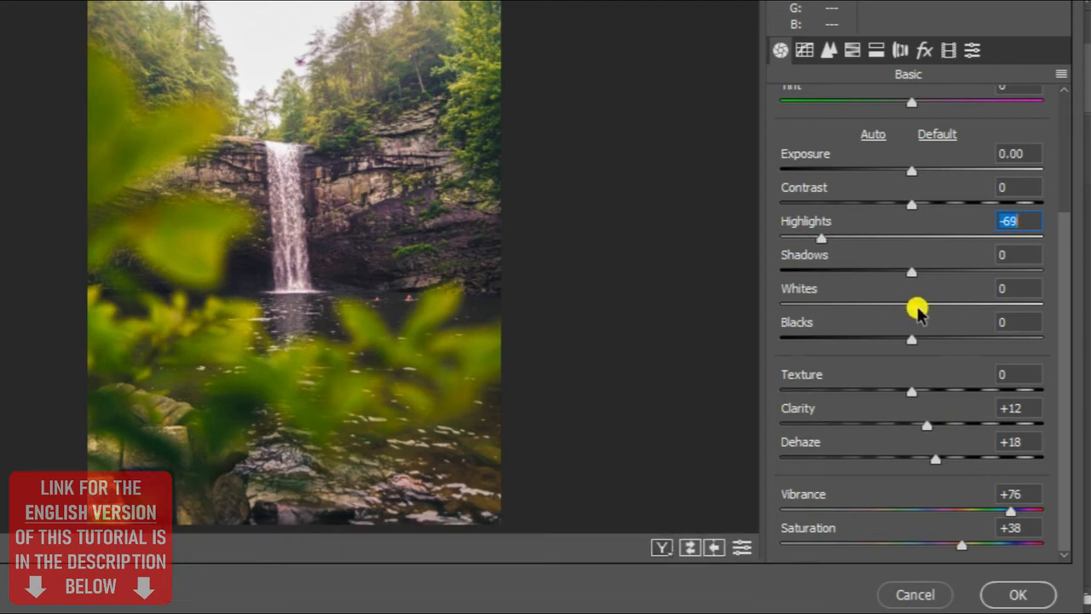
pyautogui.scroll(2, 912, 308)
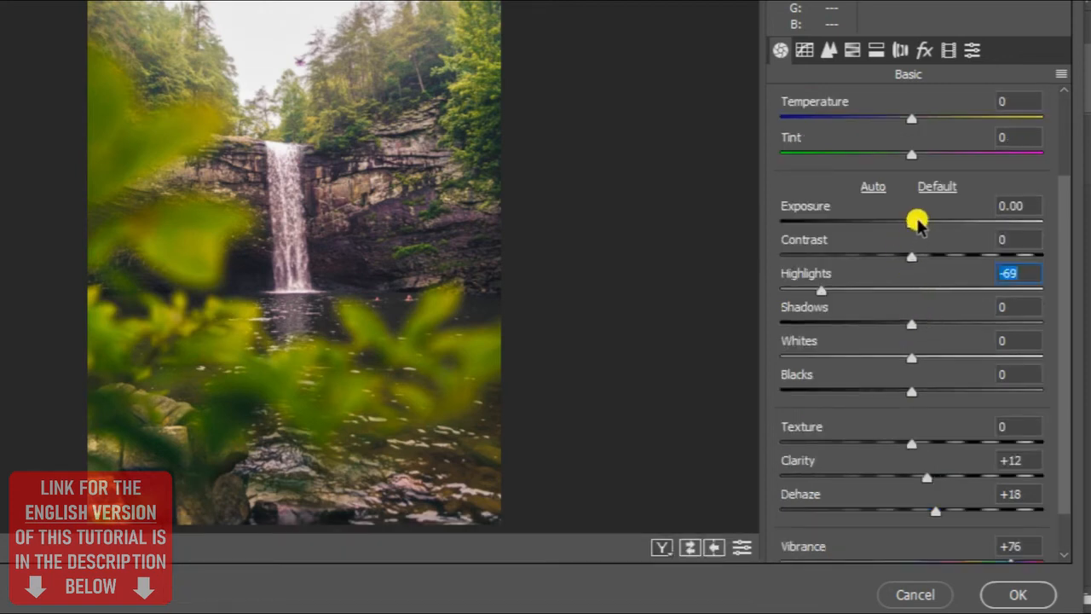
pyautogui.moveTo(912, 222); pyautogui.dragTo(950, 221)
pyautogui.doubleClick(950, 223)
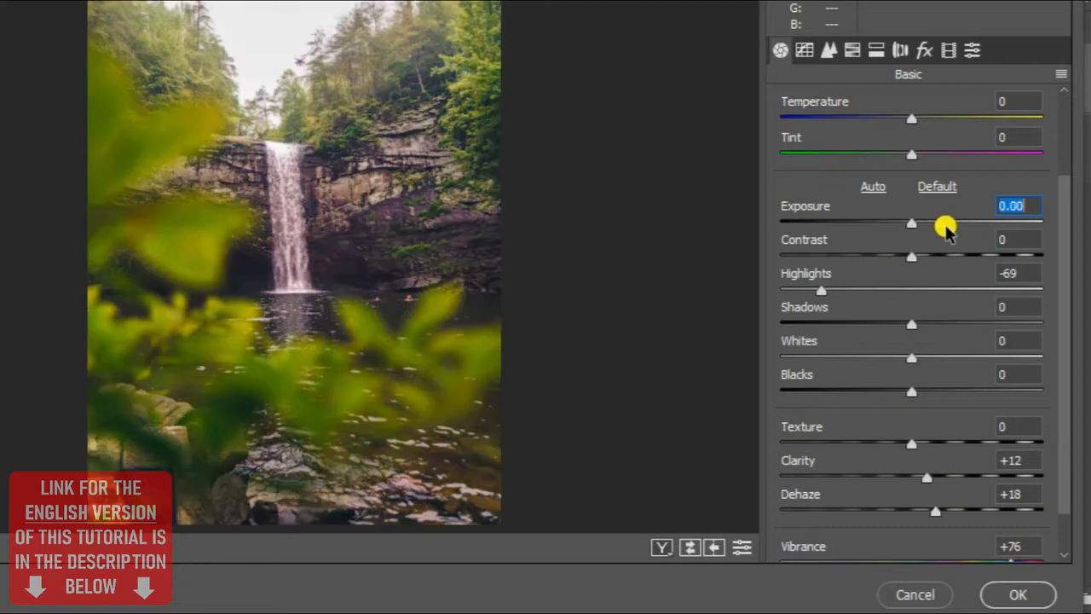
pyautogui.moveTo(912, 255); pyautogui.dragTo(970, 263)
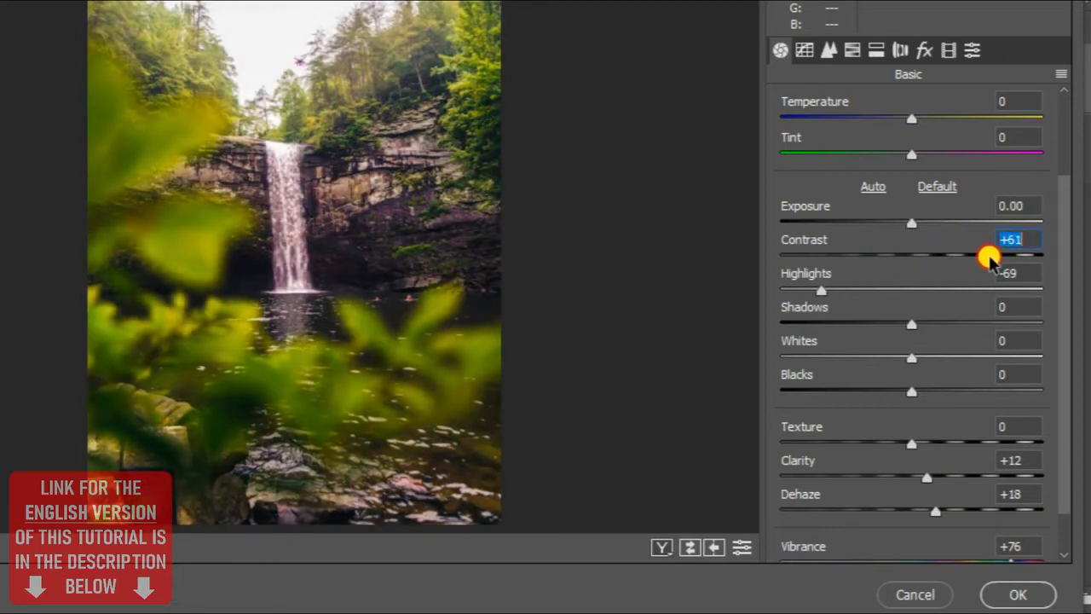
pyautogui.moveTo(826, 293); pyautogui.dragTo(797, 290)
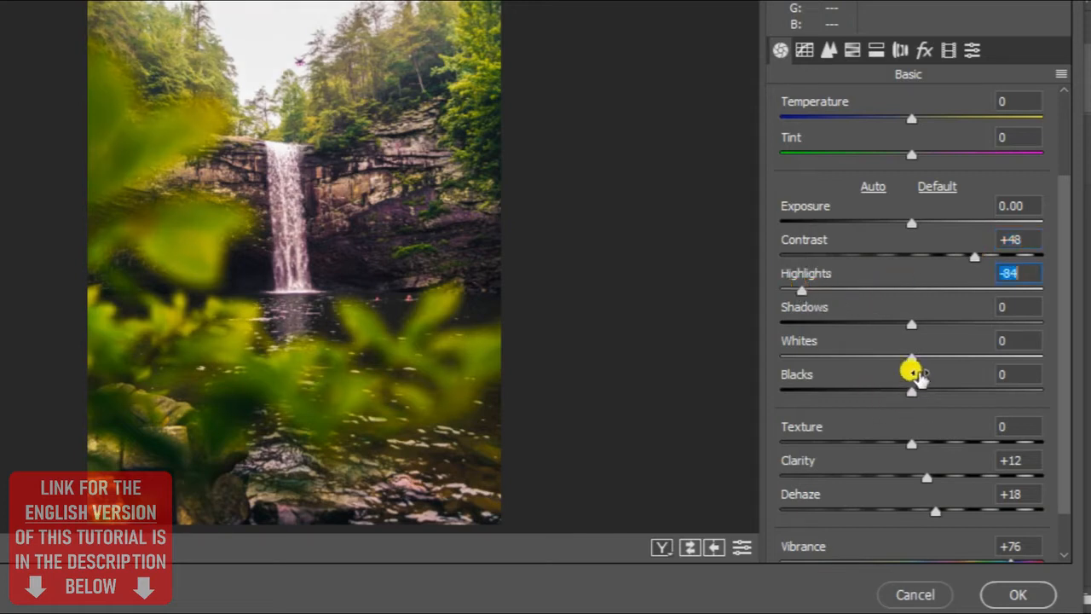
pyautogui.moveTo(911, 358); pyautogui.dragTo(861, 339)
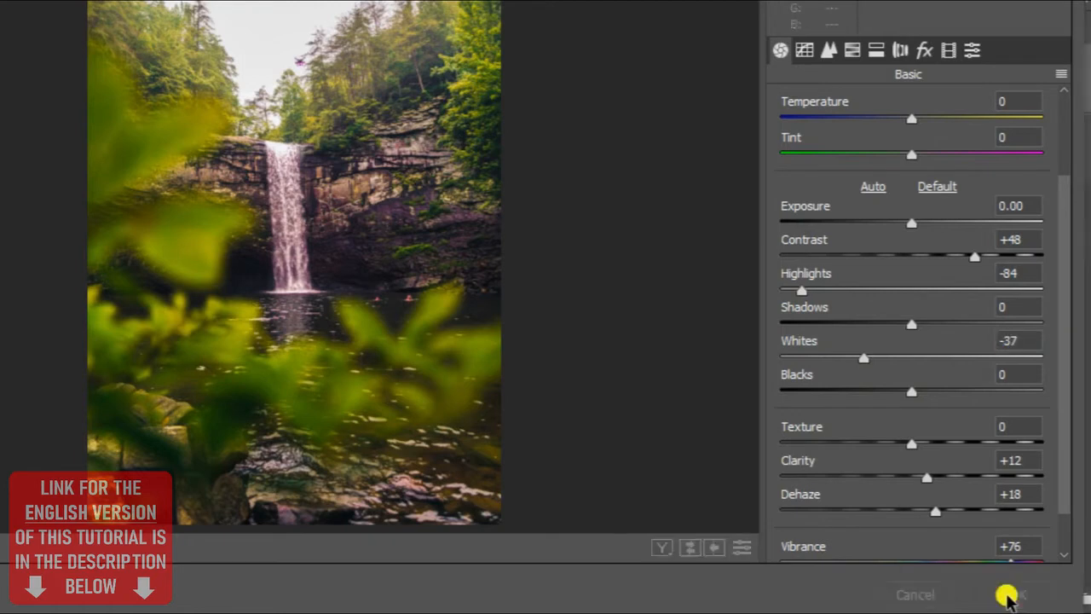
pyautogui.click(1006, 593)
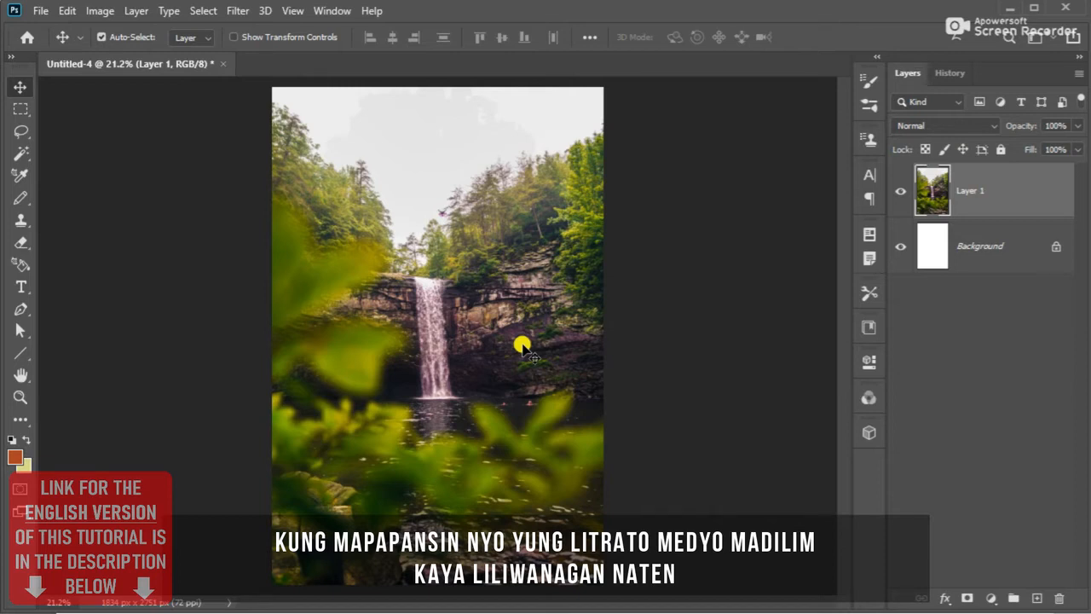
# Step: Open the Shadows/Highlights adjustment, compare the preview, and set the shadows' Amount to 21%, Tone to 74% and Radius to 107 px
pyautogui.click(104, 10)
pyautogui.moveTo(213, 53)
pyautogui.click(384, 341)
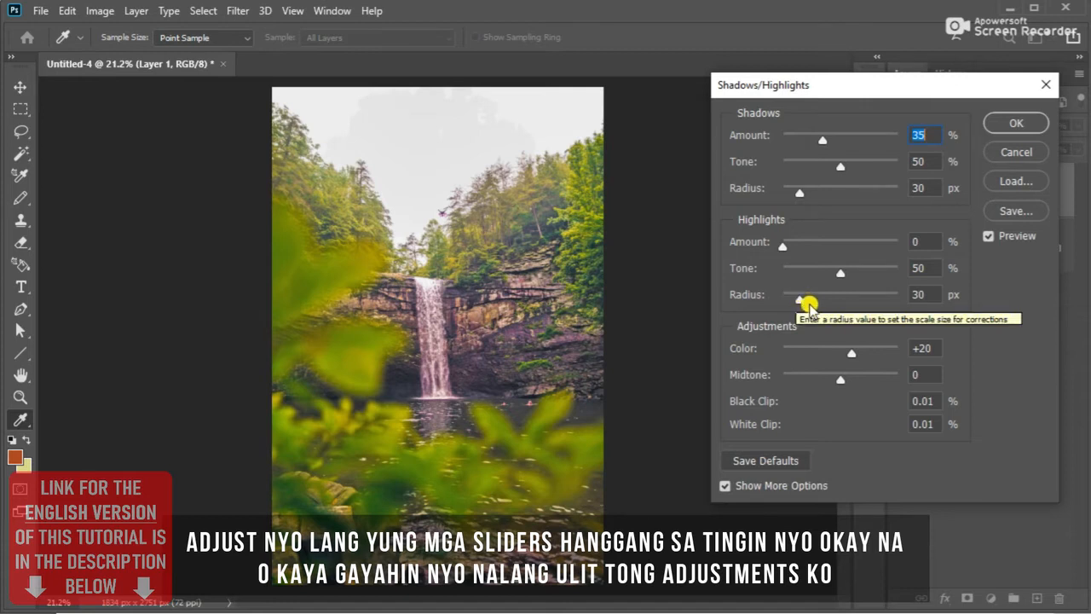
pyautogui.click(1019, 237)
pyautogui.click(1020, 238)
pyautogui.click(1020, 238)
pyautogui.click(1020, 239)
pyautogui.moveTo(802, 198); pyautogui.dragTo(841, 192)
pyautogui.moveTo(821, 142); pyautogui.dragTo(884, 169)
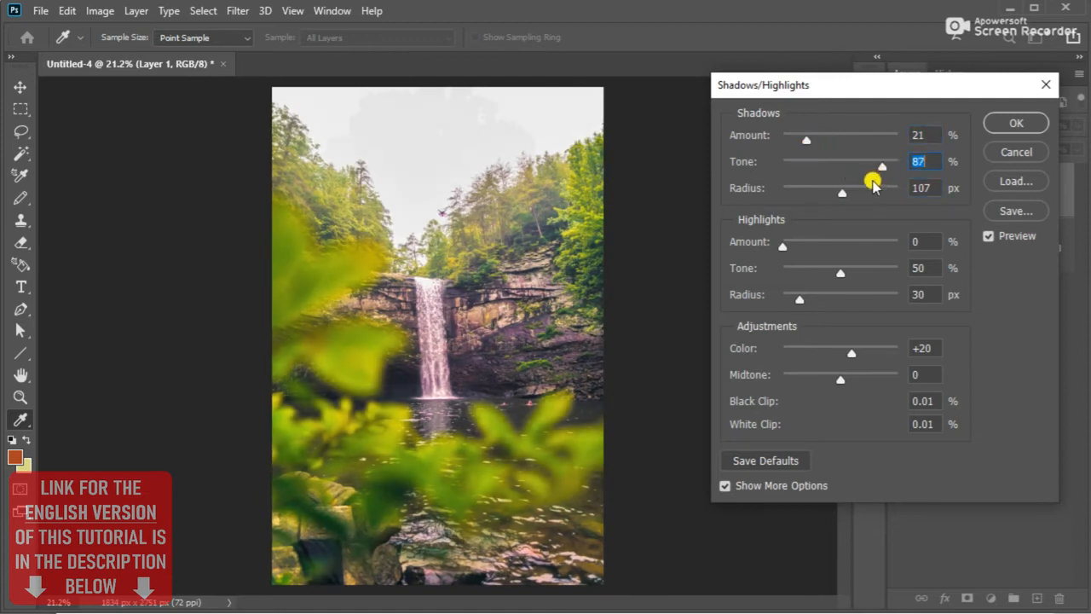
pyautogui.moveTo(869, 169); pyautogui.dragTo(867, 169)
# Step: Set Color to +53, the highlights' Tone to 50% and the shadows' Radius to 97 px, and apply the Shadows/Highlights adjustment
pyautogui.moveTo(864, 350); pyautogui.dragTo(880, 356)
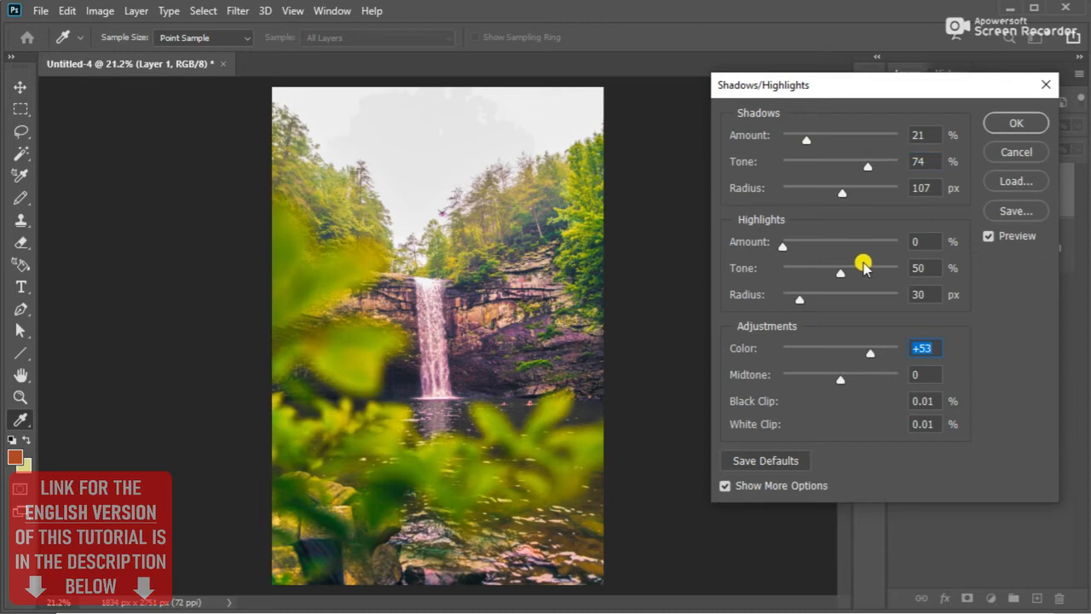
pyautogui.moveTo(816, 298); pyautogui.dragTo(765, 292)
pyautogui.moveTo(841, 275); pyautogui.dragTo(929, 271)
pyautogui.write('50')
pyautogui.moveTo(841, 192)
pyautogui.mouseDown()
pyautogui.moveTo(806, 193)
pyautogui.moveTo(872, 207)
pyautogui.moveTo(841, 211)
pyautogui.mouseUp()
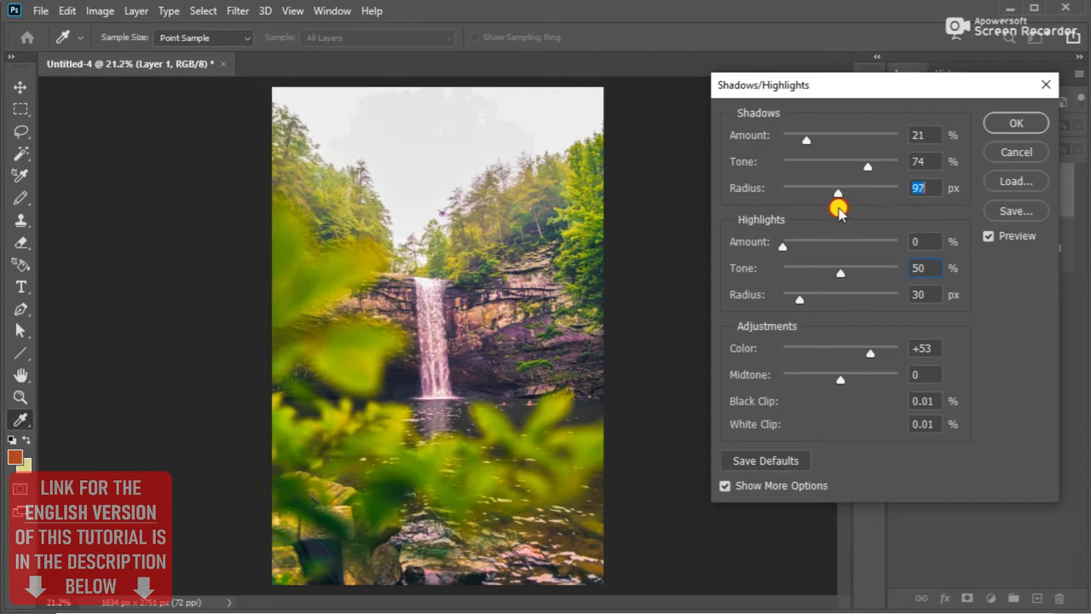
pyautogui.click(1014, 123)
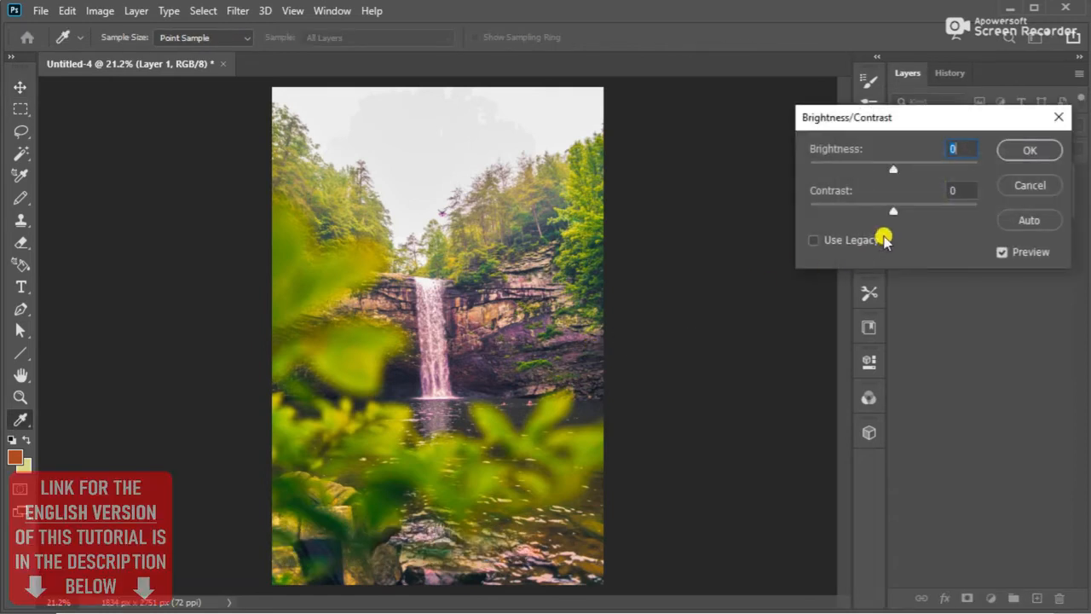
# Step: Raise the photo's contrast to 15 with the Brightness/Contrast adjustment and return to the Move tool
pyautogui.moveTo(899, 210); pyautogui.dragTo(911, 214)
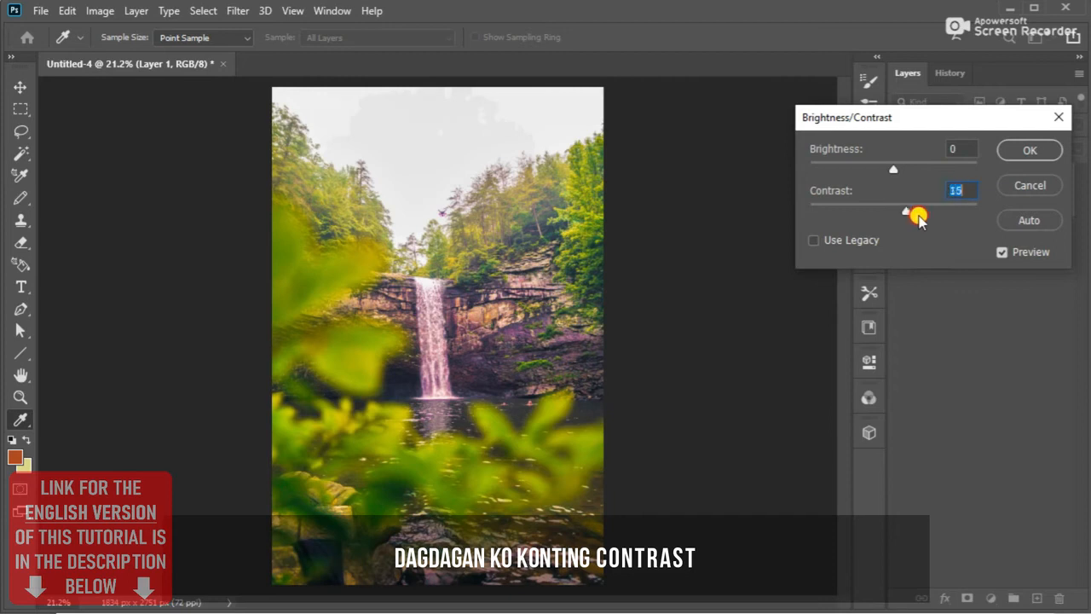
pyautogui.click(1014, 149)
pyautogui.press('v')
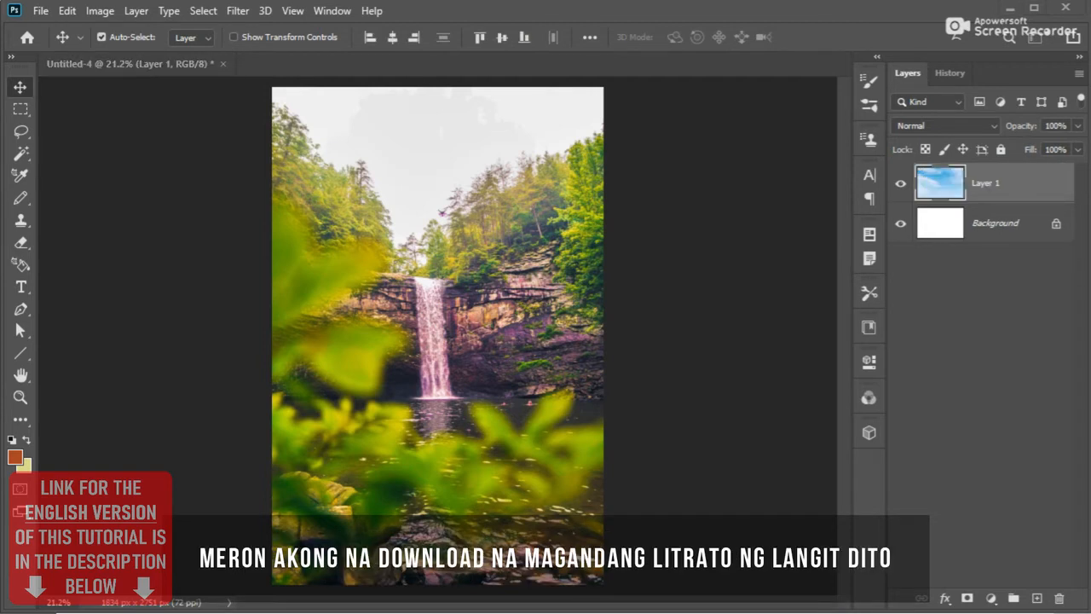
# Step: Copy the whole cloudy sky image from its separate document and paste it into the waterfall document
pyautogui.moveTo(316, 361); pyautogui.dragTo(305, 145)
pyautogui.scroll(-2, 450, 247)
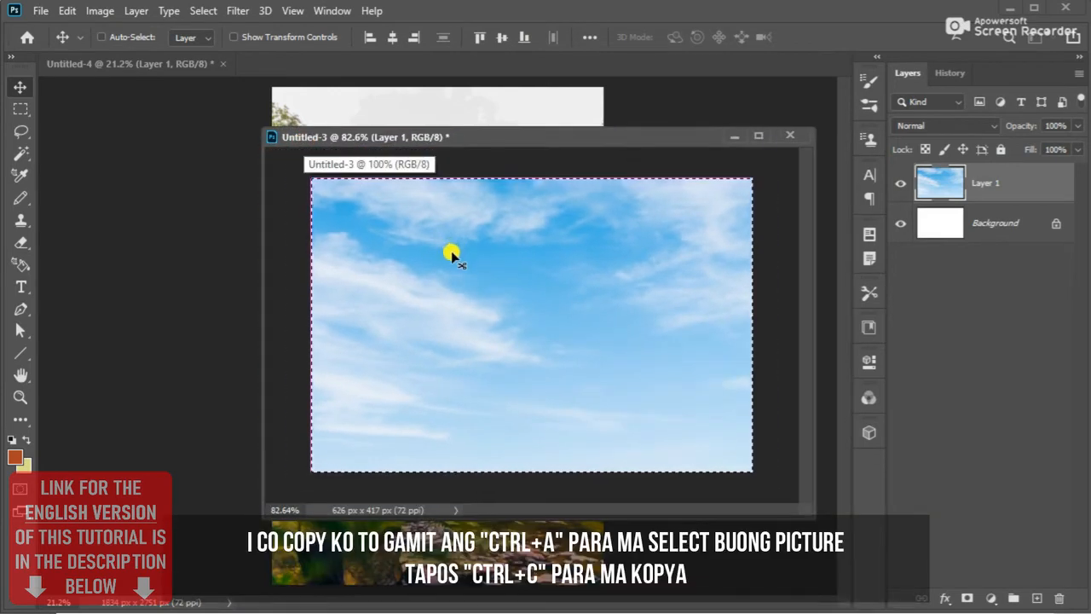
pyautogui.click(212, 188)
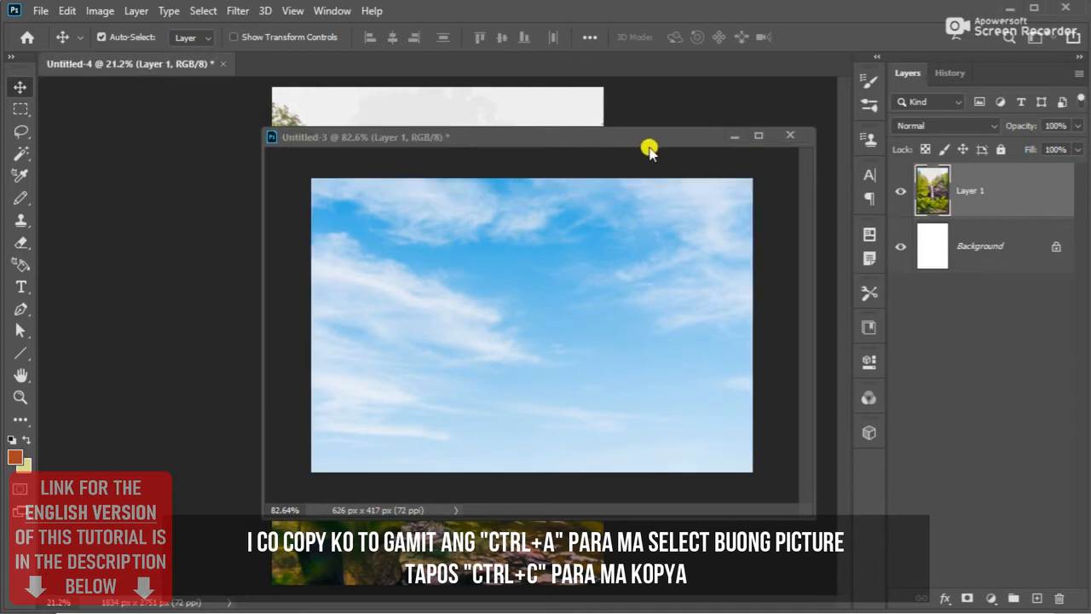
pyautogui.moveTo(645, 138); pyautogui.dragTo(642, 610)
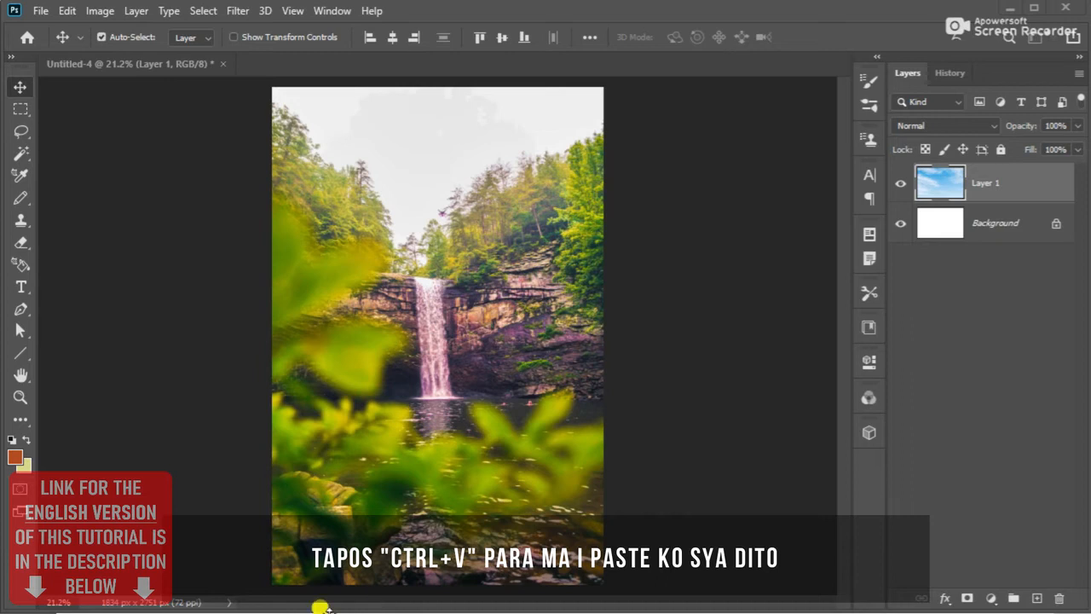
pyautogui.click(422, 213)
pyautogui.press('ctrl')
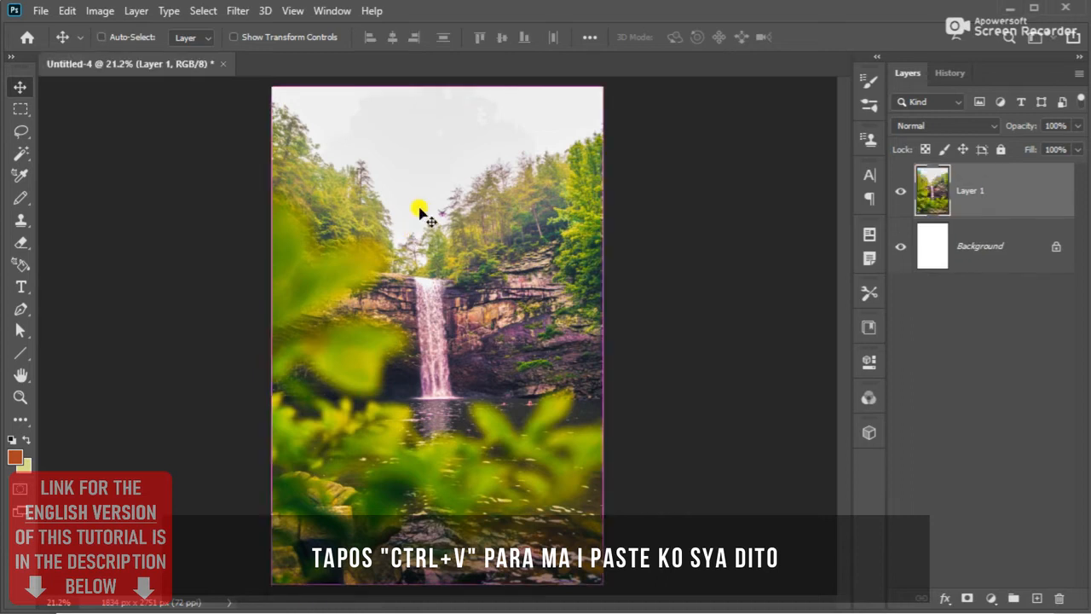
pyautogui.hotkey('ctrl', 'v')
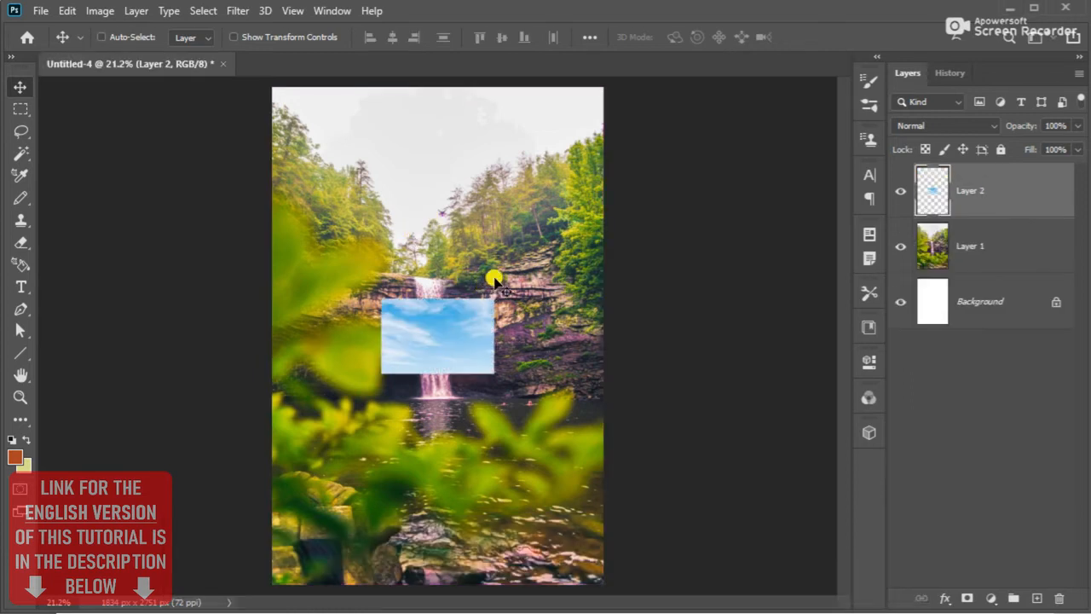
# Step: Scale the pasted sky to about 309% and move it up to cover the upper part of the photo
pyautogui.hotkey('ctrl', 't')
pyautogui.moveTo(493, 290); pyautogui.dragTo(612, 220)
pyautogui.moveTo(545, 358); pyautogui.dragTo(545, 223)
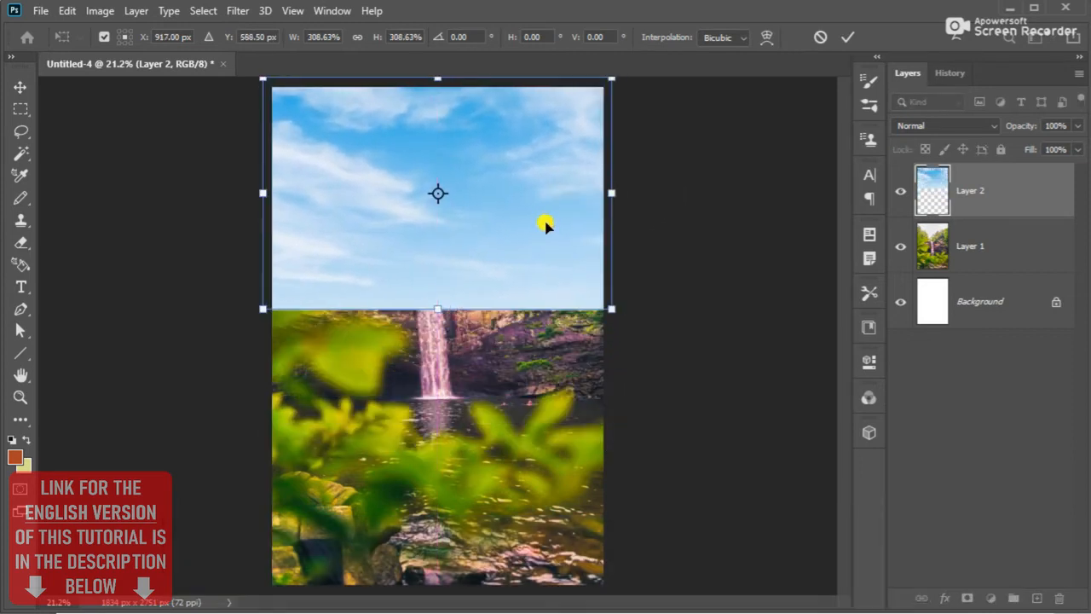
pyautogui.press('Return')
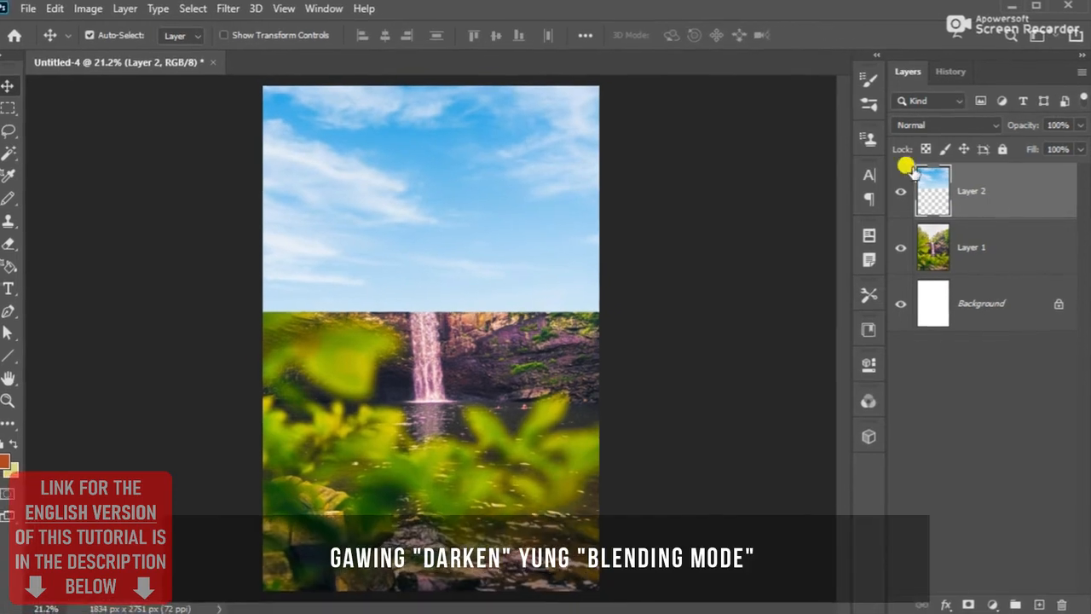
# Step: Set the sky layer's blending mode to Darken and toggle its visibility to compare the result
pyautogui.click(925, 126)
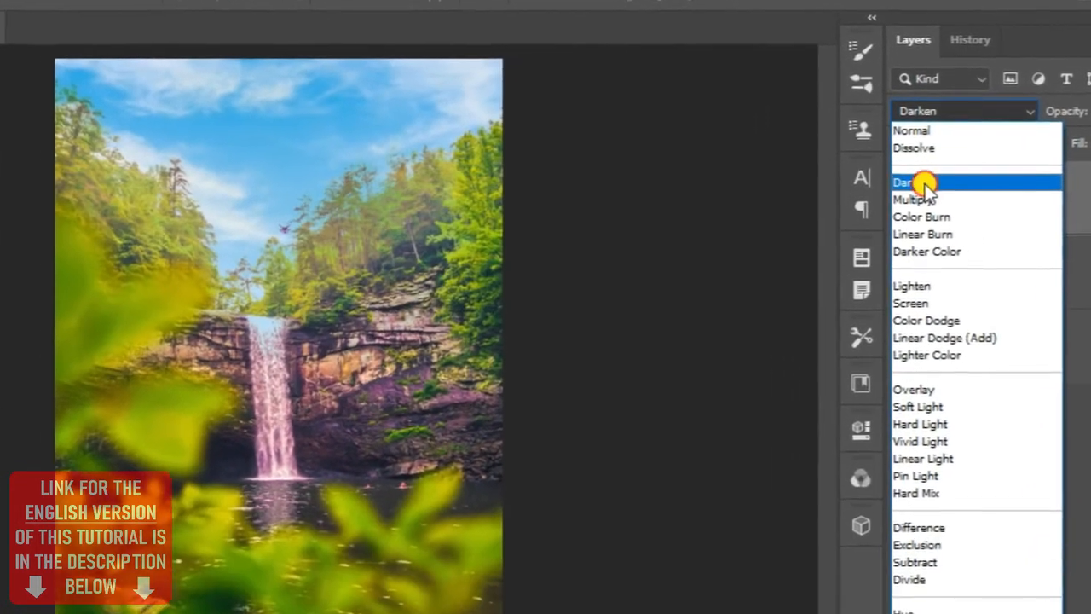
pyautogui.click(925, 182)
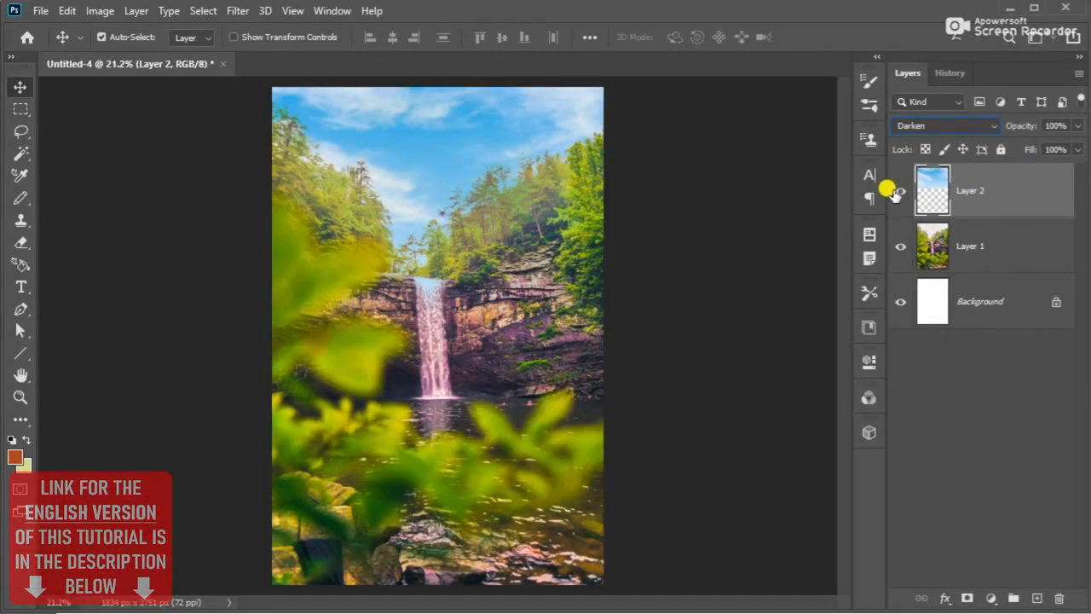
pyautogui.click(897, 193)
pyautogui.click(898, 193)
pyautogui.click(897, 192)
pyautogui.click(898, 193)
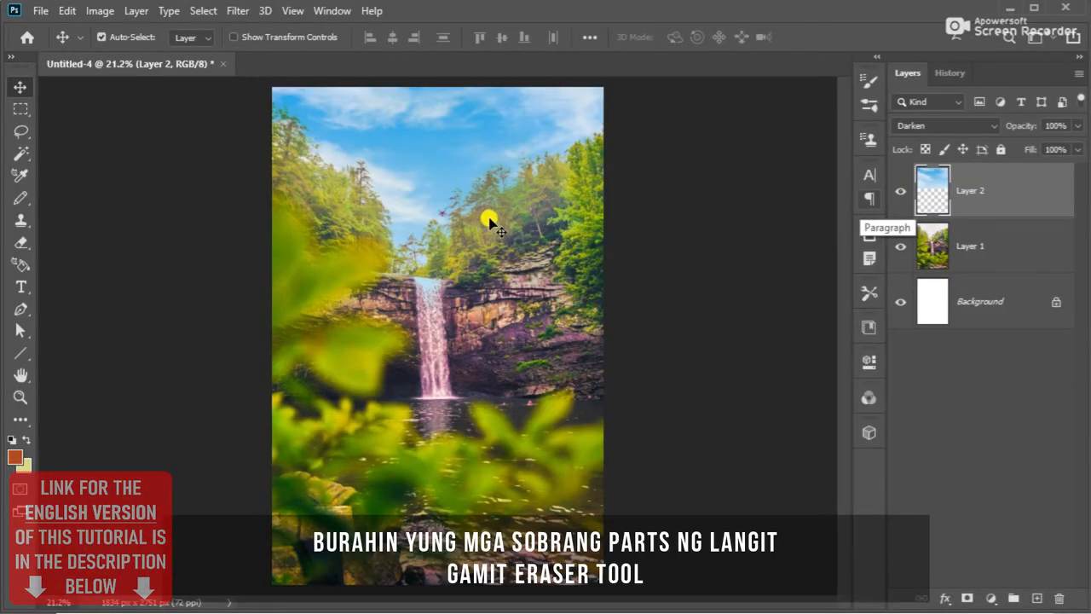
# Step: Erase the excess sky over the trees, rocks and waterfall with the 400 px Eraser Tool, and compare by toggling the sky layer
pyautogui.click(20, 243)
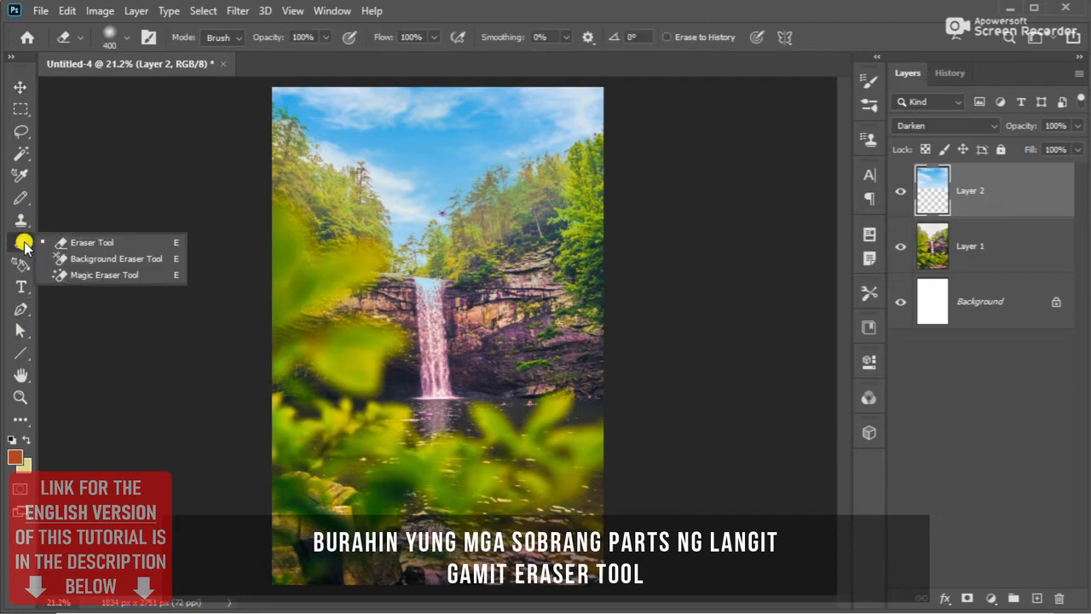
pyautogui.click(104, 244)
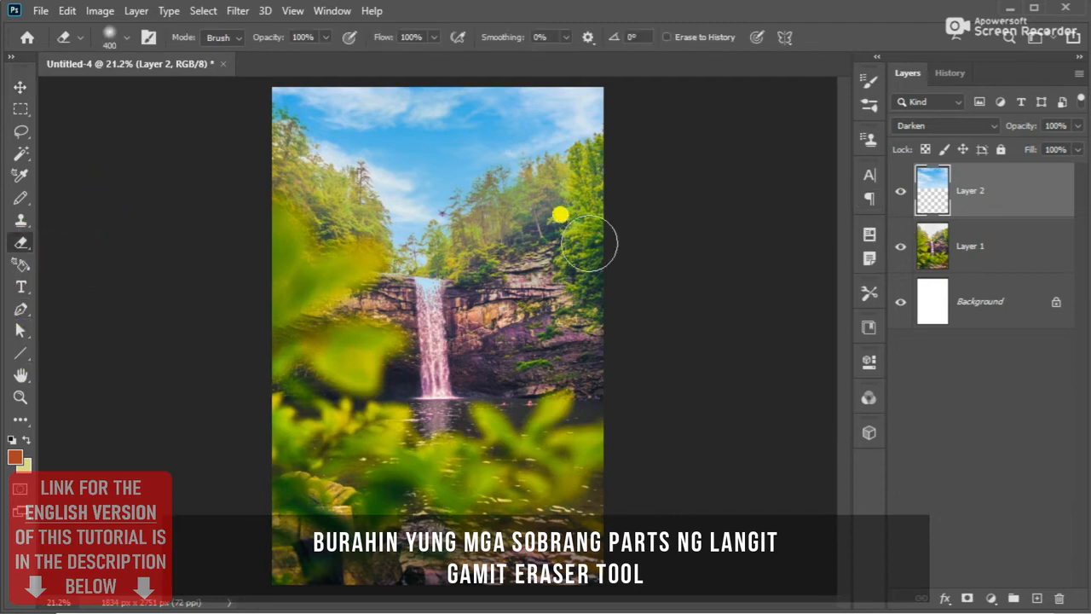
pyautogui.moveTo(588, 196)
pyautogui.mouseDown()
pyautogui.moveTo(607, 175)
pyautogui.moveTo(514, 215)
pyautogui.moveTo(428, 303)
pyautogui.moveTo(468, 263)
pyautogui.moveTo(456, 268)
pyautogui.moveTo(482, 259)
pyautogui.moveTo(508, 226)
pyautogui.moveTo(559, 216)
pyautogui.moveTo(546, 272)
pyautogui.moveTo(446, 359)
pyautogui.moveTo(366, 289)
pyautogui.moveTo(348, 218)
pyautogui.moveTo(354, 254)
pyautogui.moveTo(355, 240)
pyautogui.moveTo(316, 197)
pyautogui.moveTo(292, 194)
pyautogui.moveTo(280, 163)
pyautogui.moveTo(281, 184)
pyautogui.moveTo(367, 306)
pyautogui.moveTo(409, 286)
pyautogui.moveTo(418, 318)
pyautogui.moveTo(476, 281)
pyautogui.moveTo(498, 203)
pyautogui.moveTo(510, 236)
pyautogui.moveTo(590, 179)
pyautogui.moveTo(545, 208)
pyautogui.mouseUp()
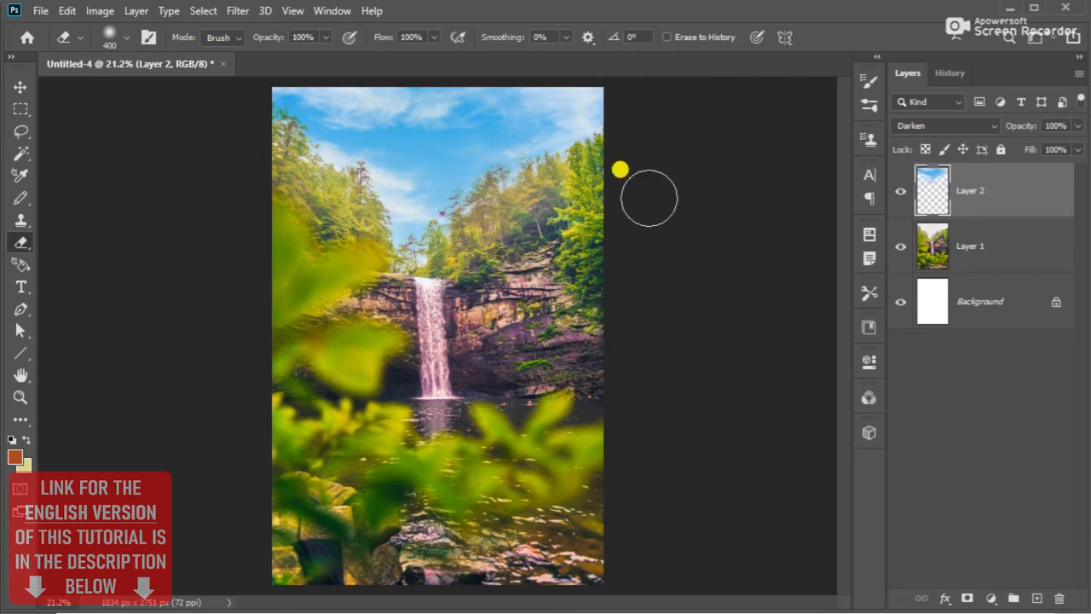
pyautogui.press('v')
pyautogui.click(895, 196)
pyautogui.click(895, 196)
# Step: Apply a Hue/Saturation adjustment to the waterfall photo layer (Layer 1), targeting only Magentas with Saturation -64 and Hue -39
pyautogui.click(932, 245)
pyautogui.scroll(3, 478, 332)
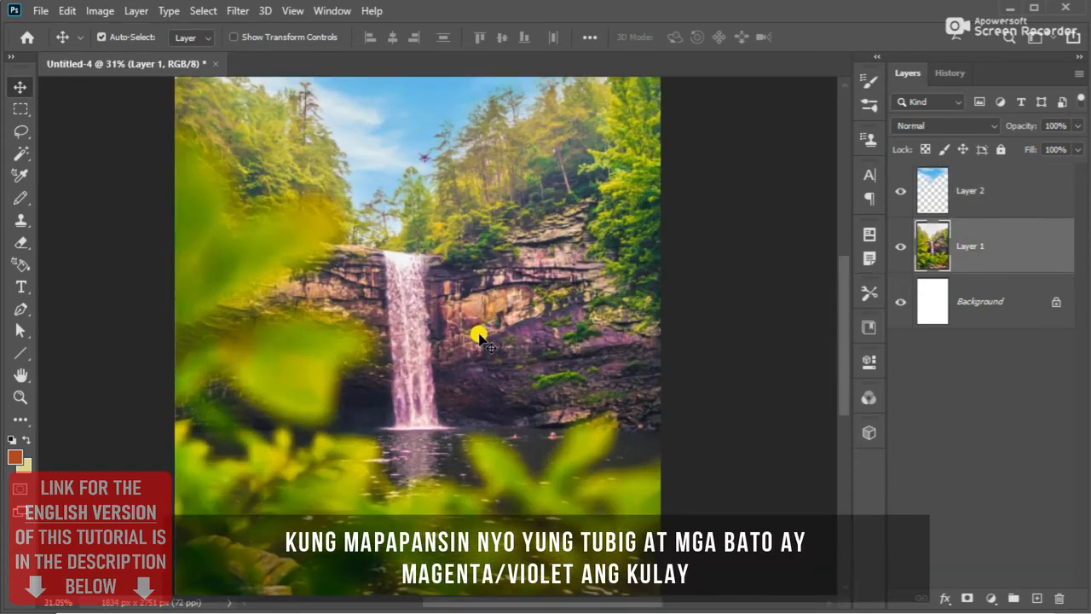
pyautogui.scroll(-3, 488, 314)
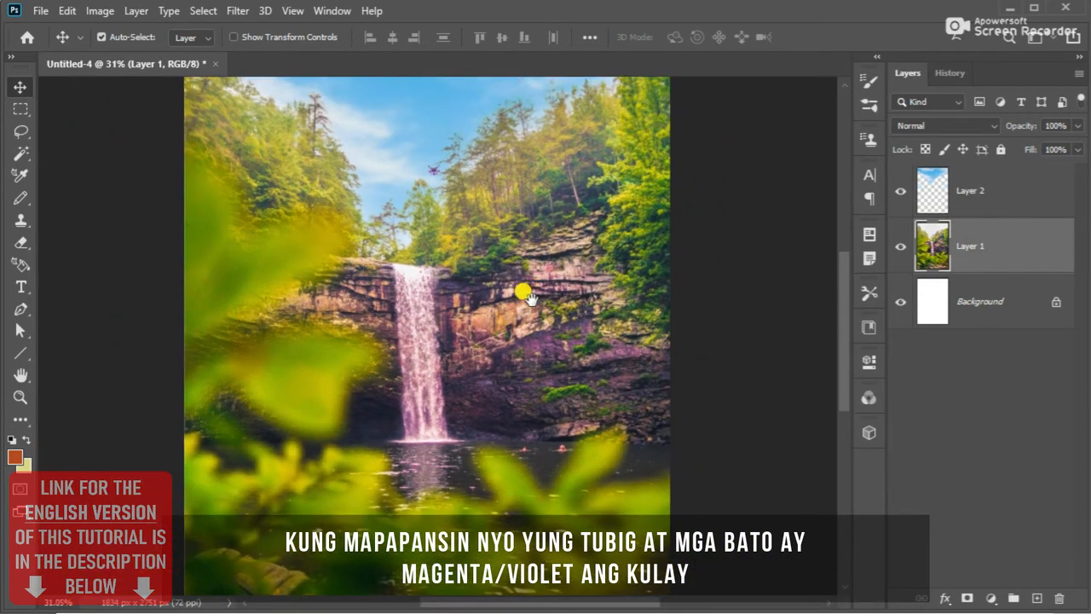
pyautogui.scroll(-1, 521, 289)
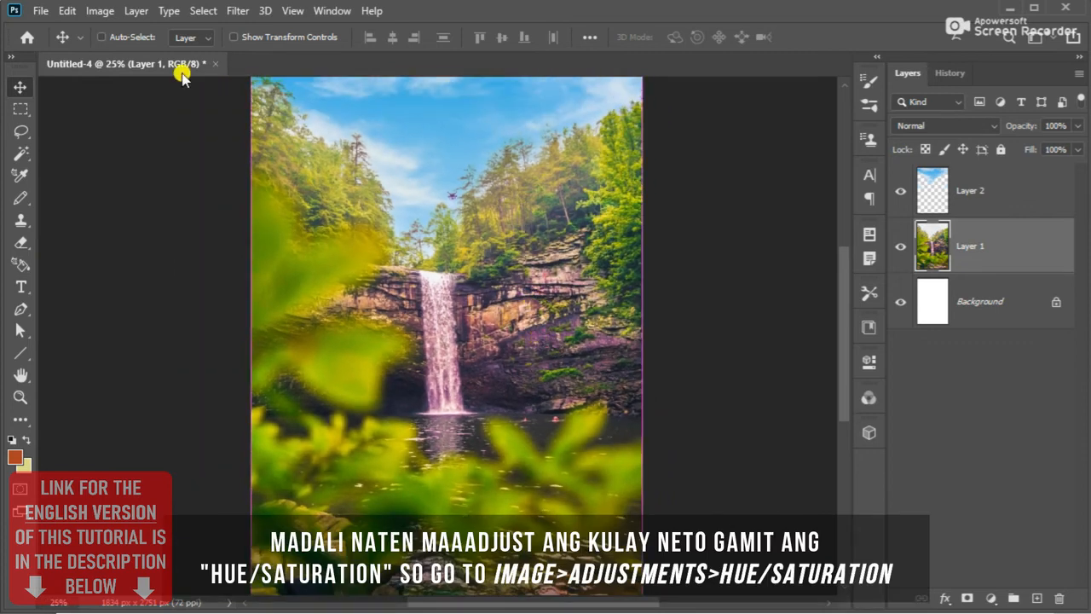
pyautogui.click(95, 11)
pyautogui.moveTo(118, 56)
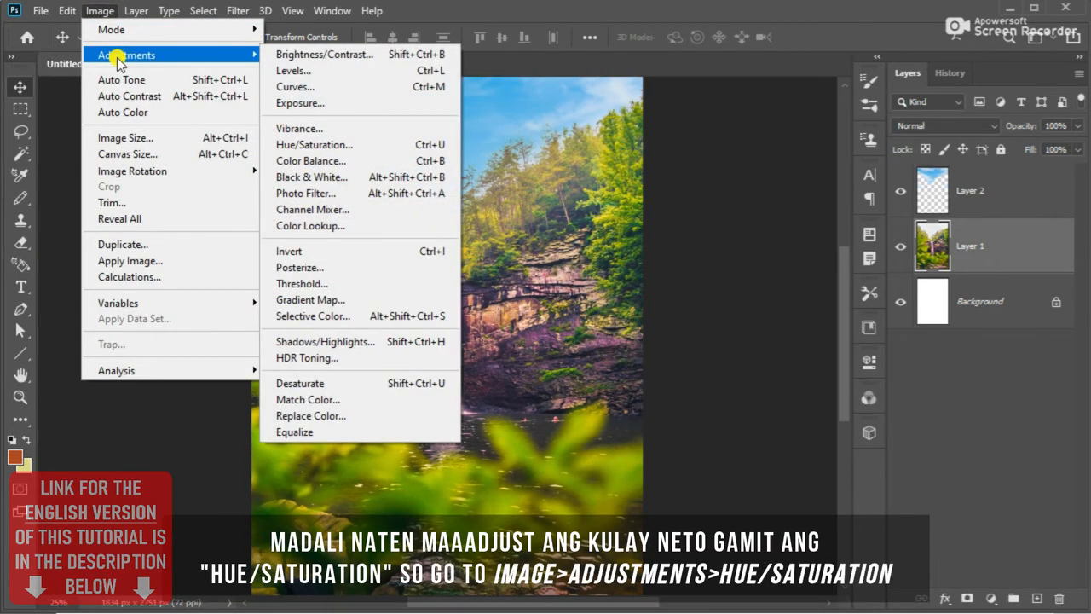
pyautogui.click(342, 146)
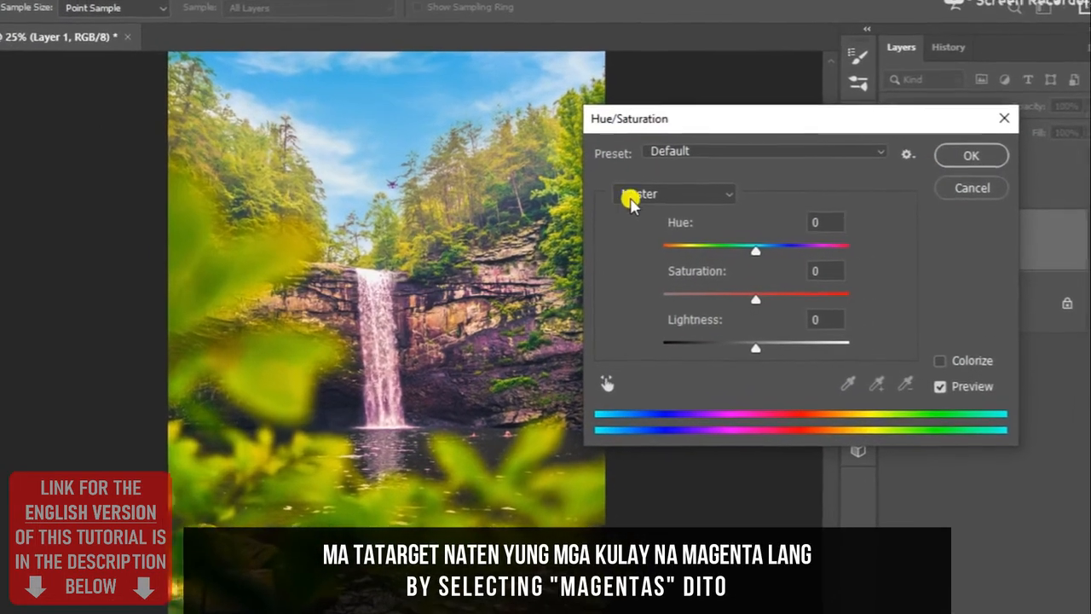
pyautogui.click(652, 200)
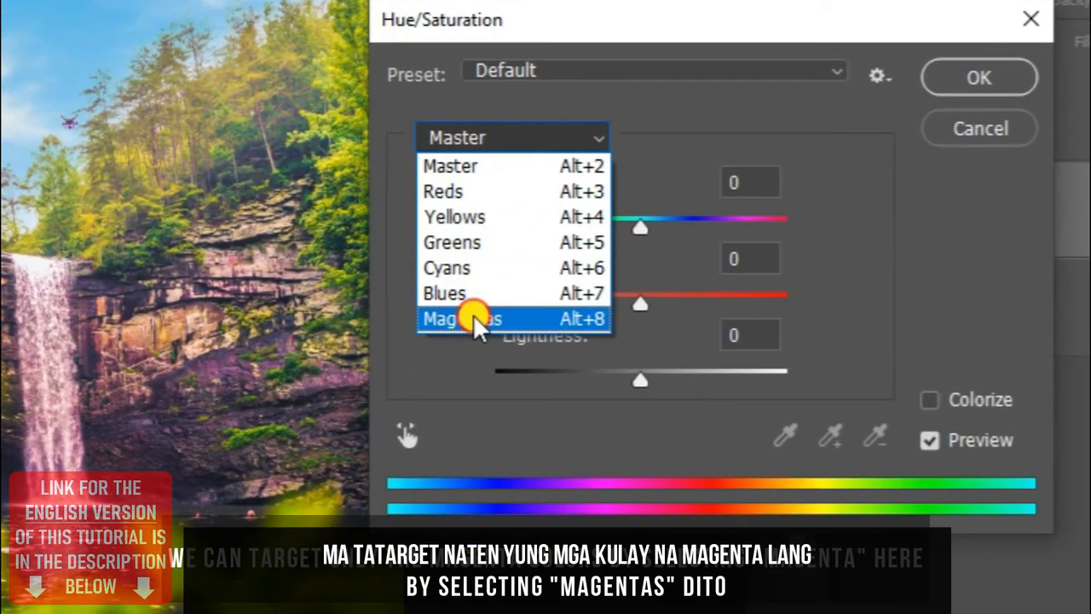
pyautogui.click(472, 314)
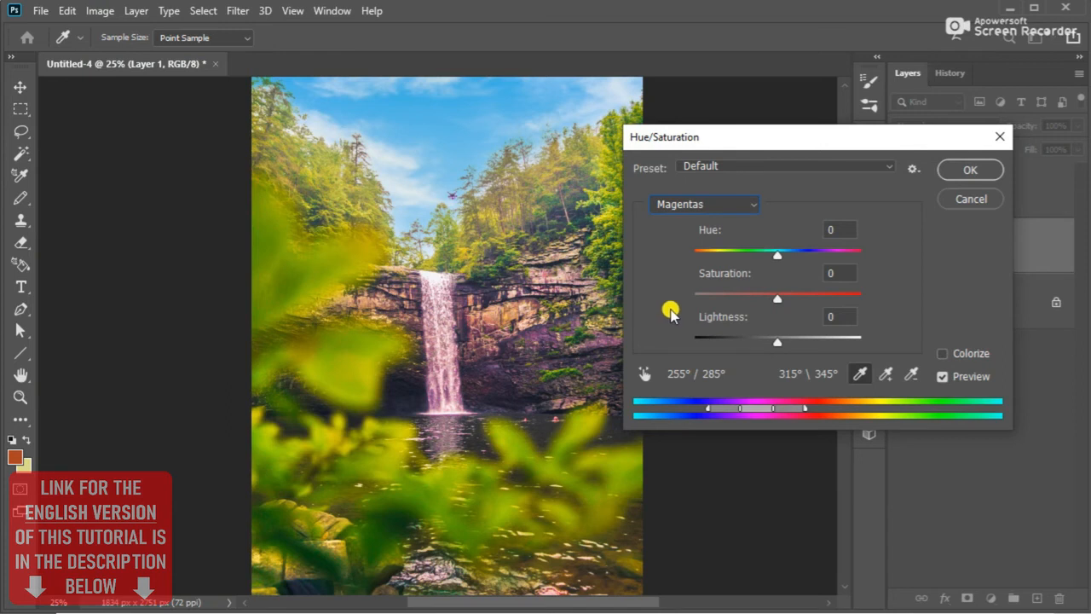
pyautogui.moveTo(772, 299); pyautogui.dragTo(723, 296)
pyautogui.moveTo(780, 256); pyautogui.dragTo(748, 256)
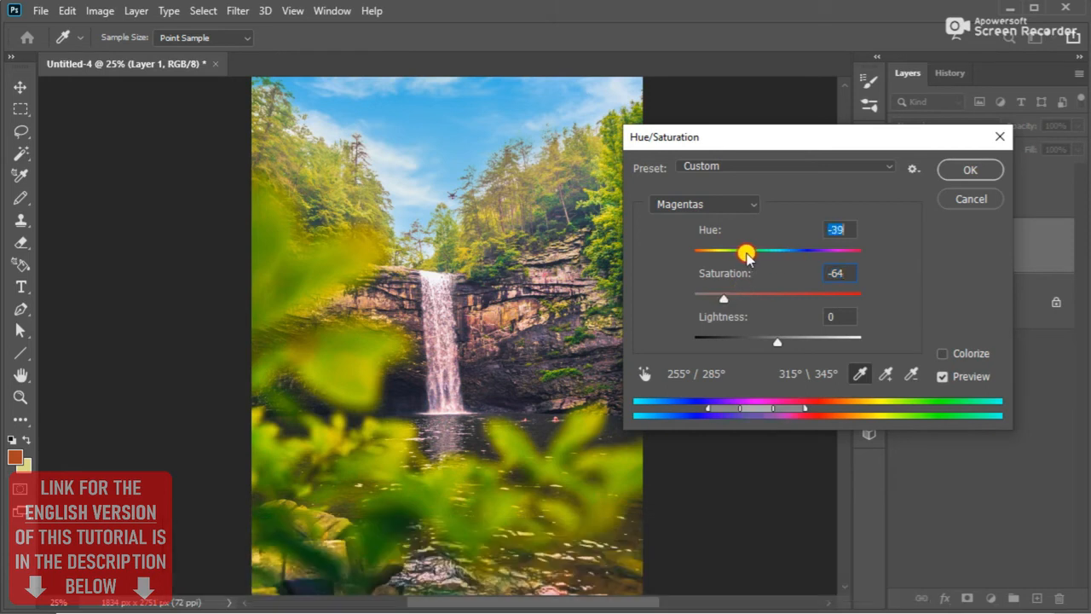
pyautogui.press('Return')
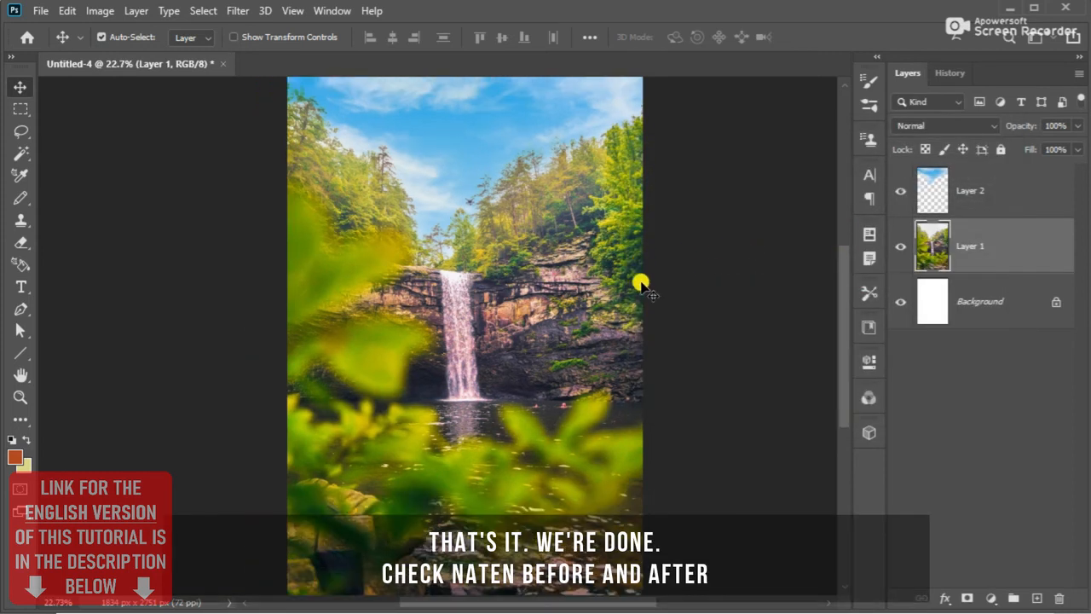
# Step: Compare the original pasted photo with the finished edit by switching repeatedly between the first Paste and Hue/Saturation history states, then return to the layer list
pyautogui.scroll(-1, 638, 324)
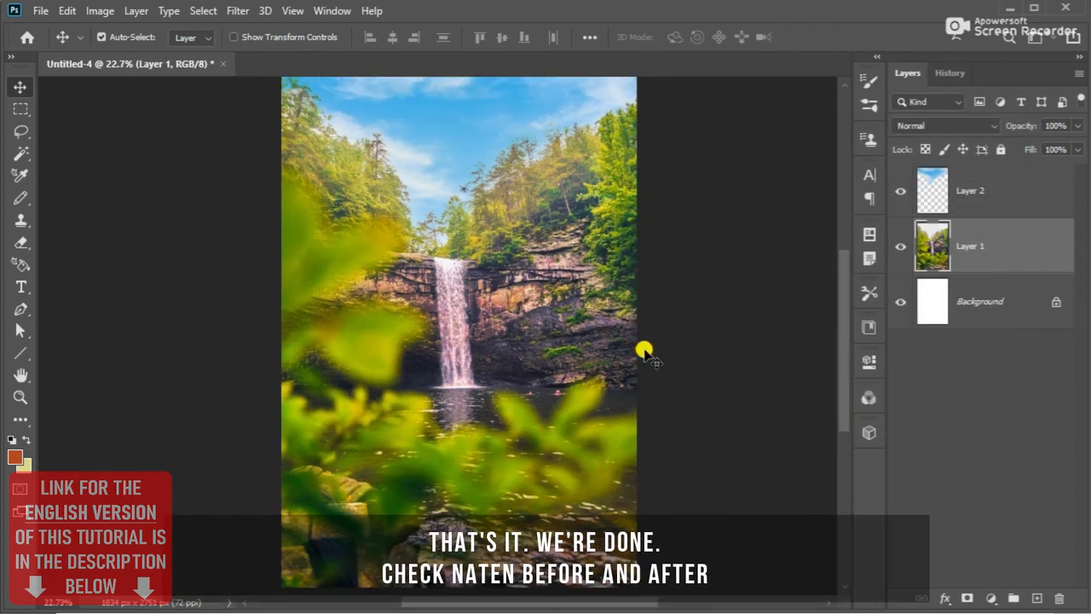
pyautogui.click(950, 73)
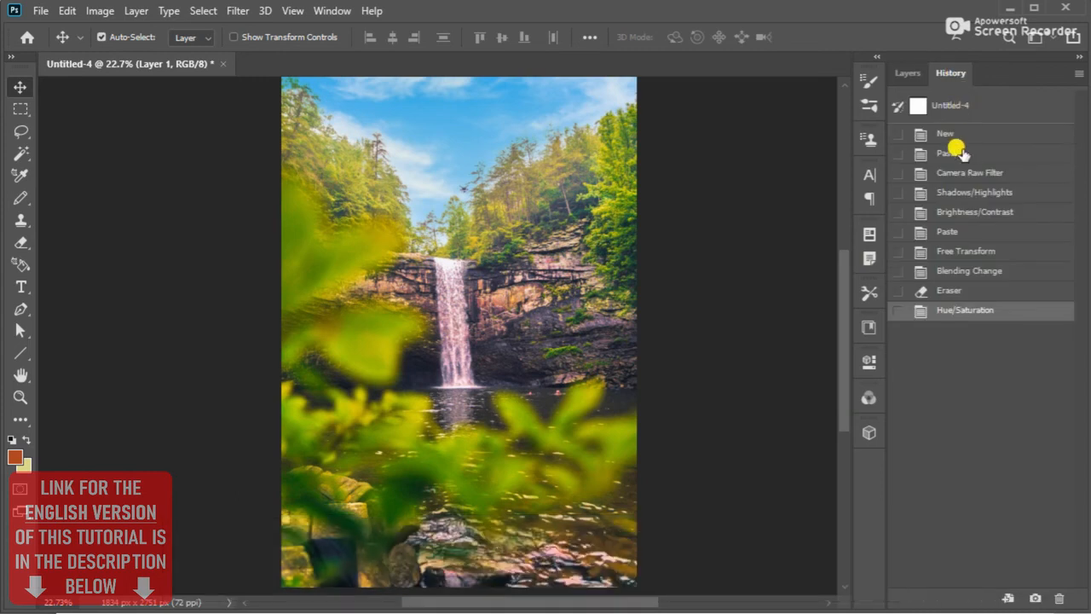
pyautogui.click(956, 151)
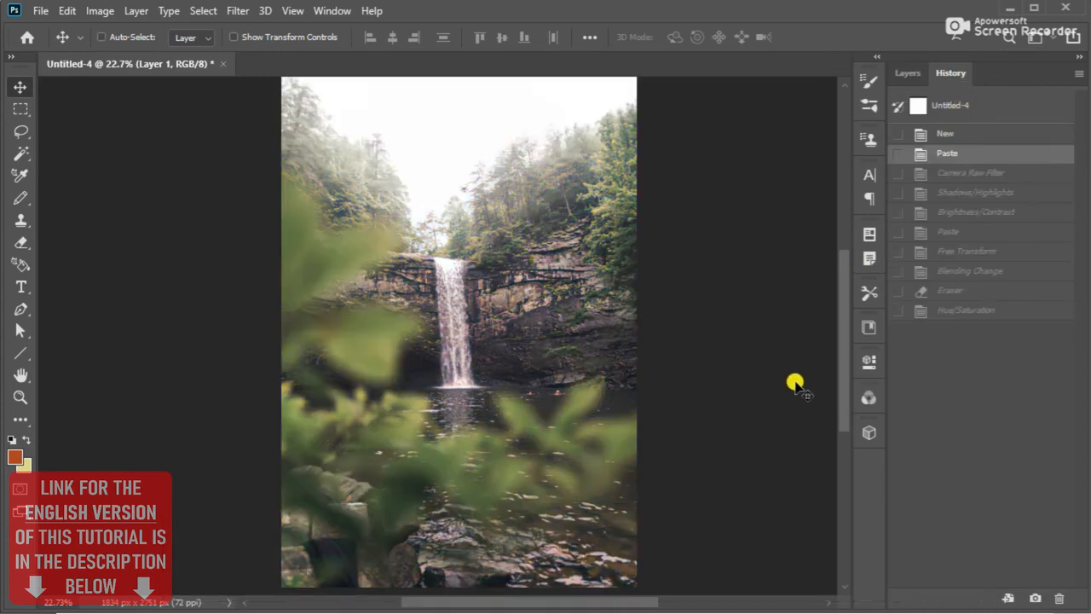
pyautogui.hotkey('ctrl', 'alt', 'z')
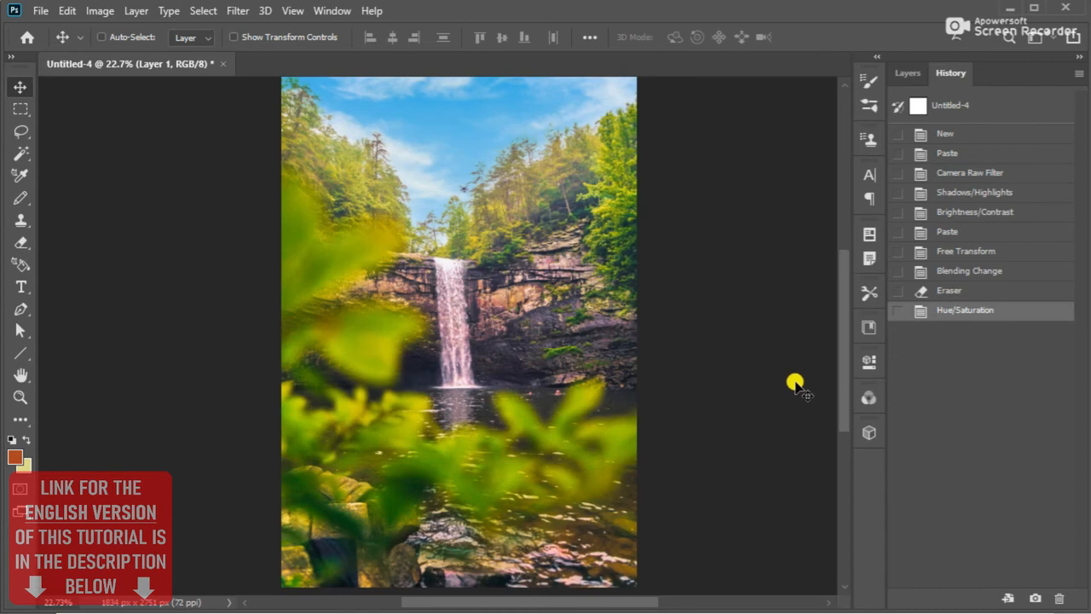
pyautogui.hotkey('ctrl', 'alt', 'z')
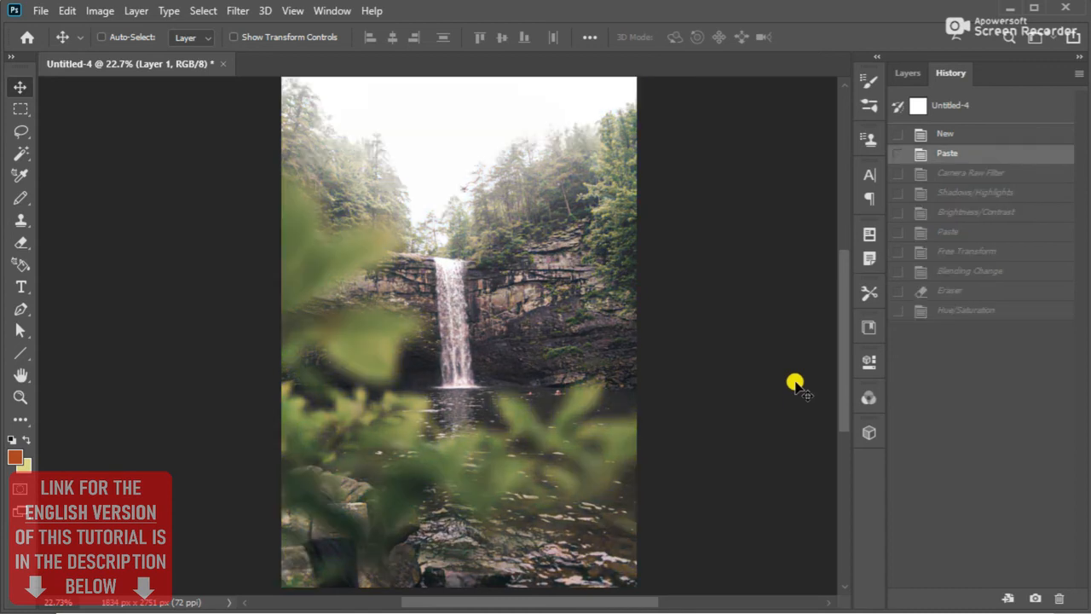
pyautogui.hotkey('ctrl', 'alt', 'z')
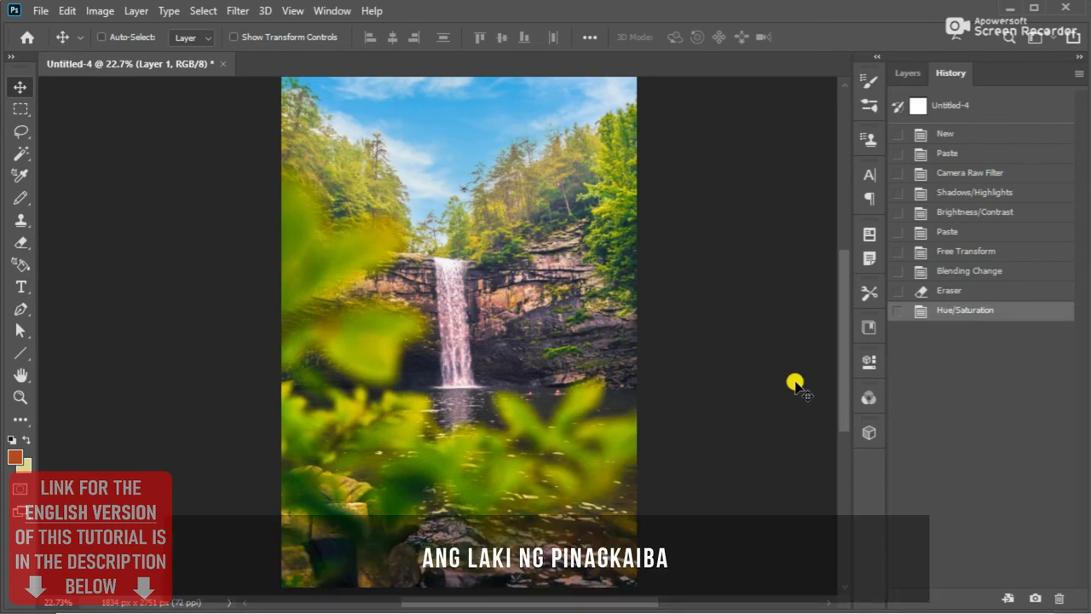
pyautogui.hotkey('ctrl', 'alt', 'z')
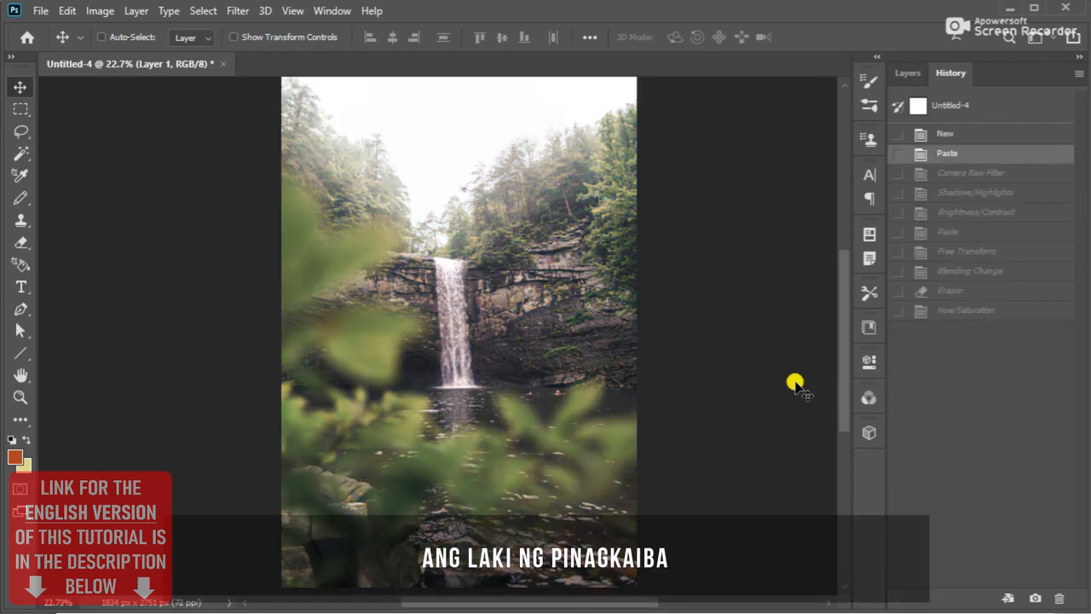
pyautogui.hotkey('ctrl', 'alt', 'z')
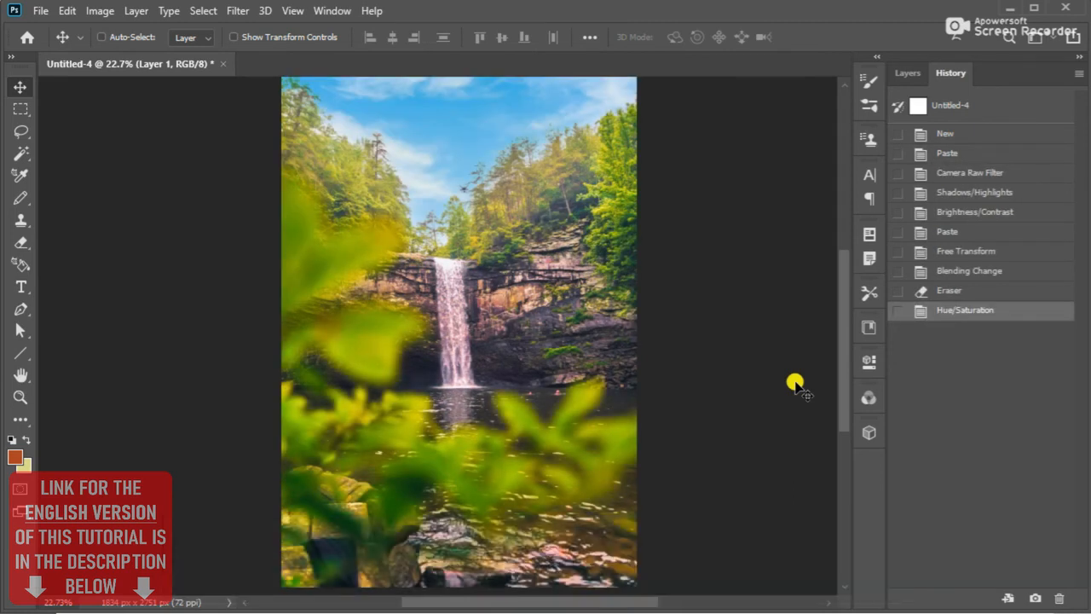
pyautogui.hotkey('ctrl', 'alt', 'z')
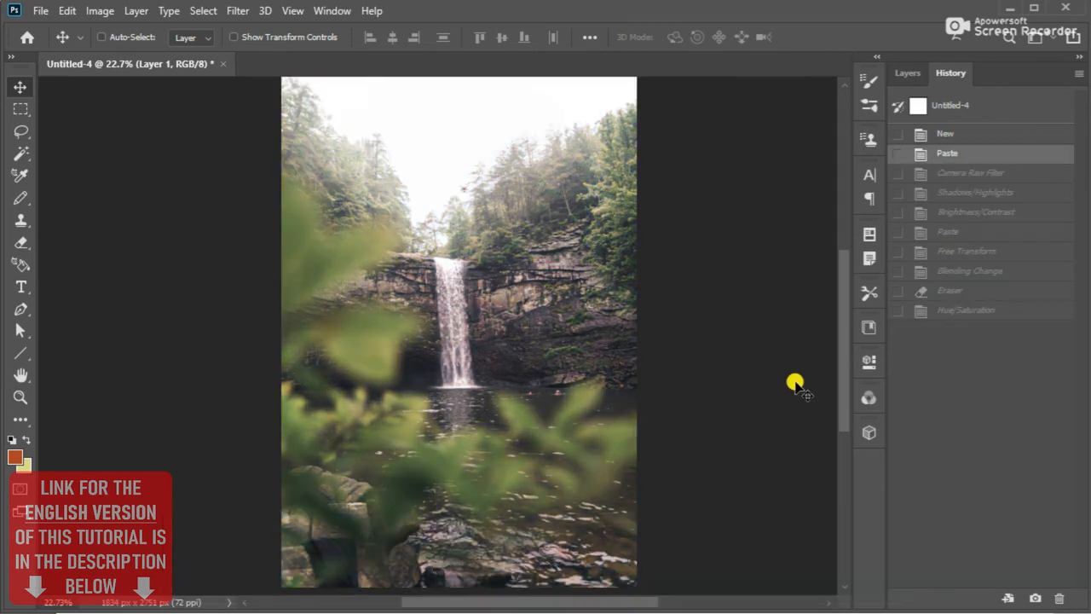
pyautogui.hotkey('ctrl', 'alt', 'z')
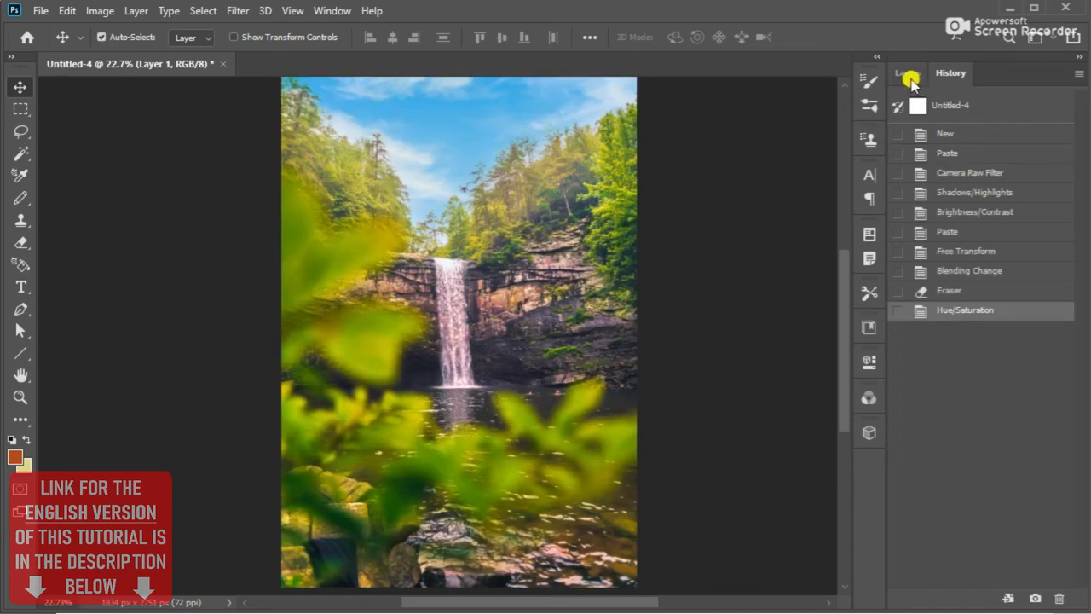
pyautogui.click(908, 75)
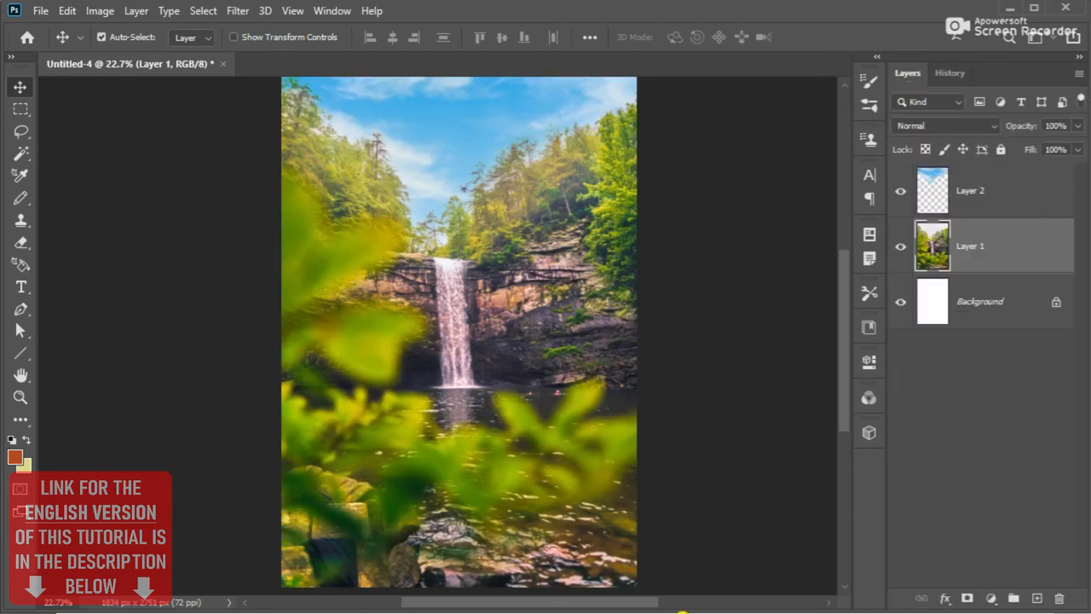